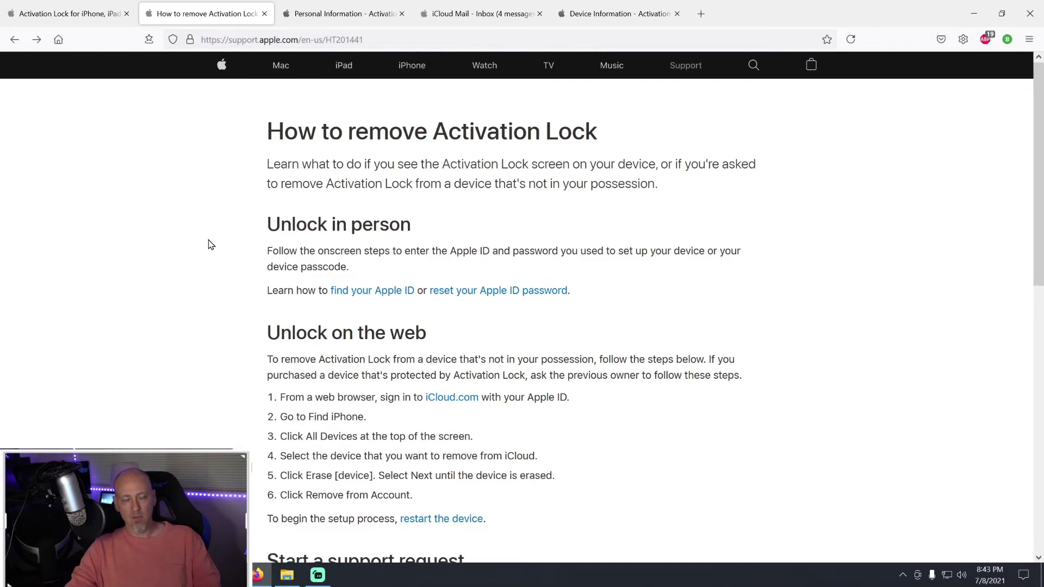
# Examine the Activation Lock removal article's instructions for unlocking in person, unlocking on the web and starting a support request
pyautogui.scroll(-1, 261, 343)
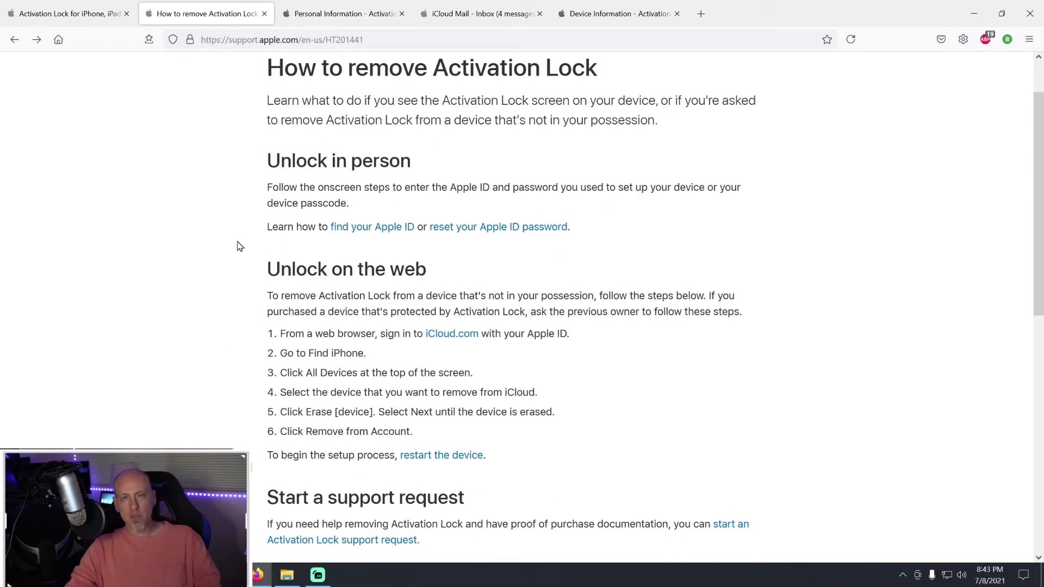
pyautogui.scroll(-1, 269, 299)
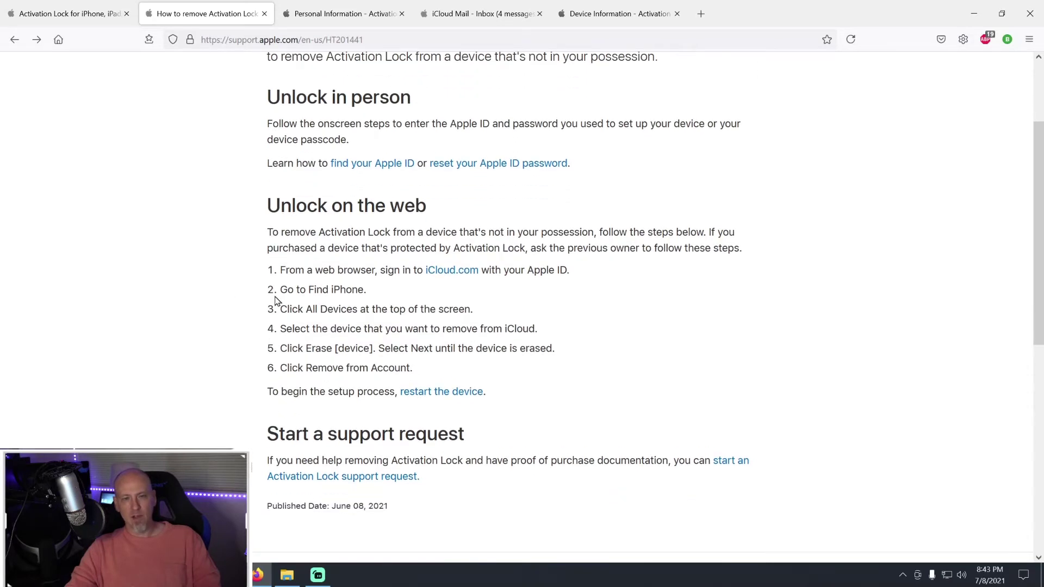
pyautogui.moveTo(535, 397); pyautogui.dragTo(240, 93)
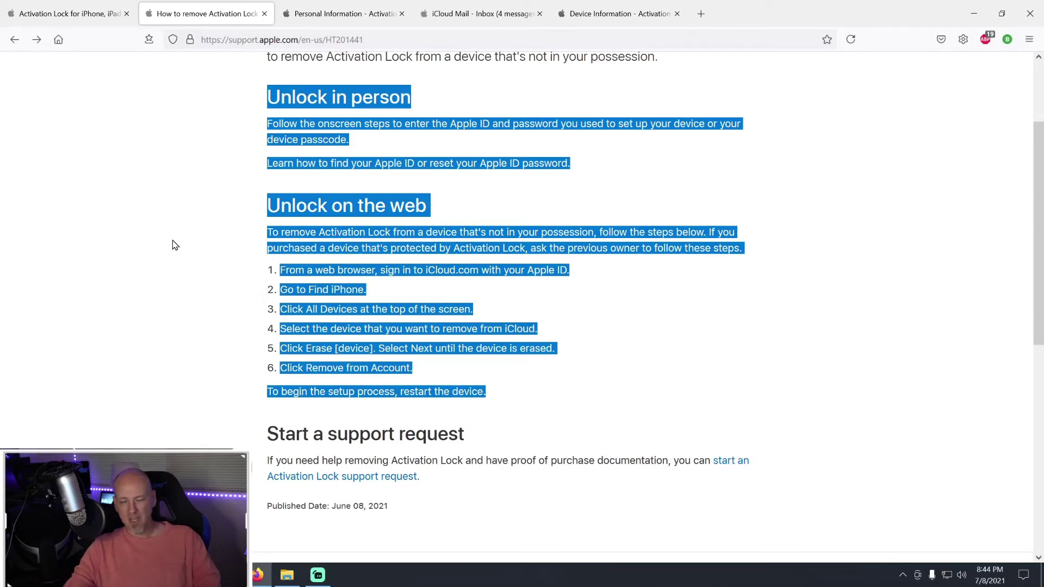
pyautogui.click(571, 266)
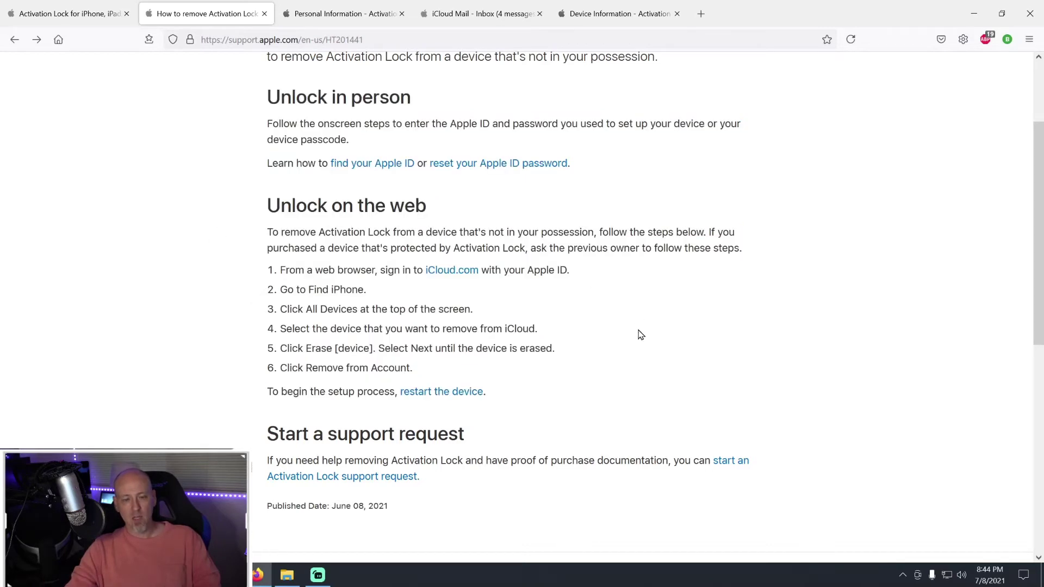
pyautogui.scroll(3, 640, 335)
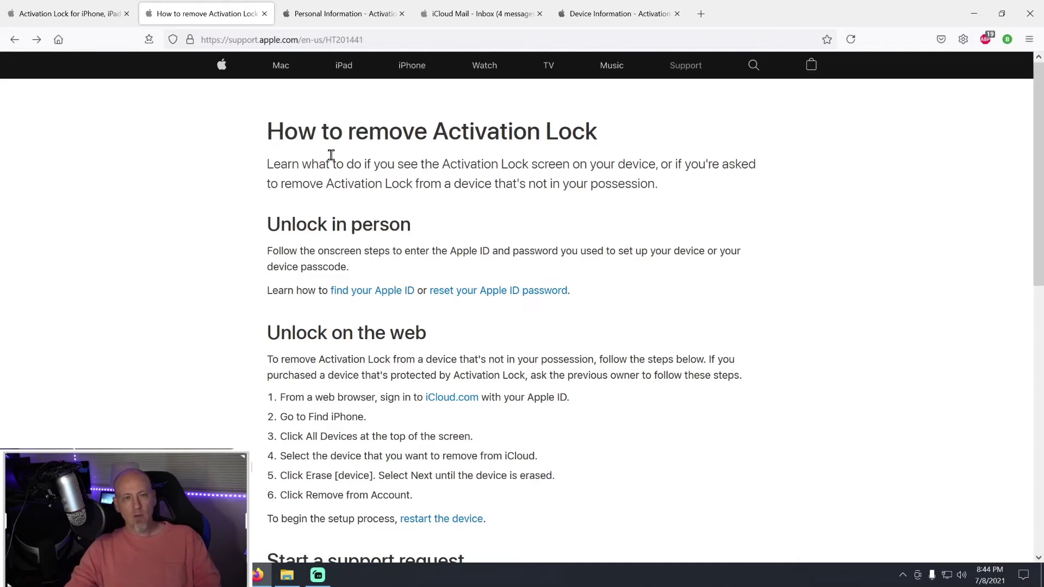
pyautogui.click(350, 12)
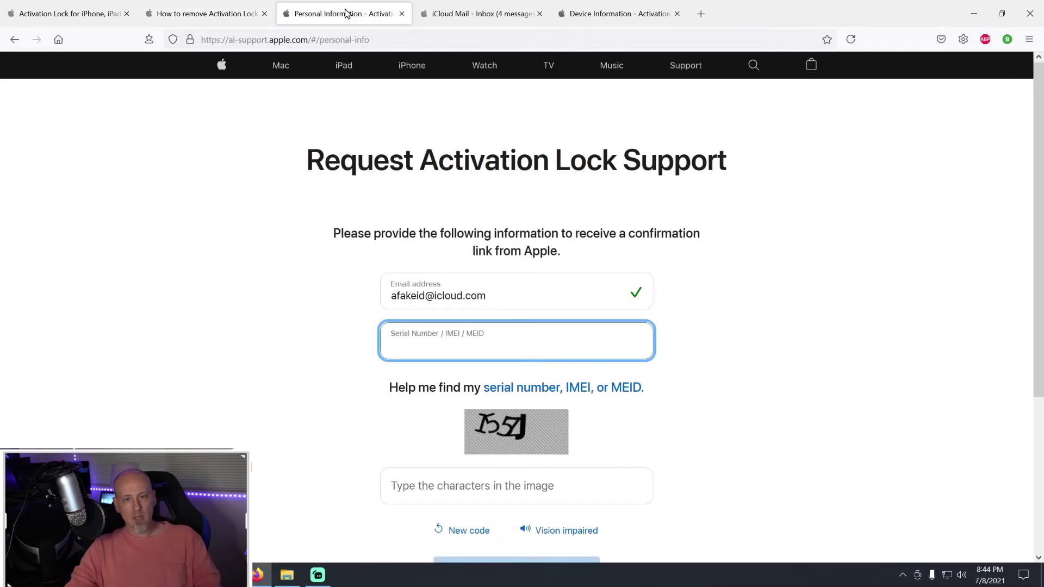
pyautogui.click(223, 21)
pyautogui.scroll(-8, 228, 307)
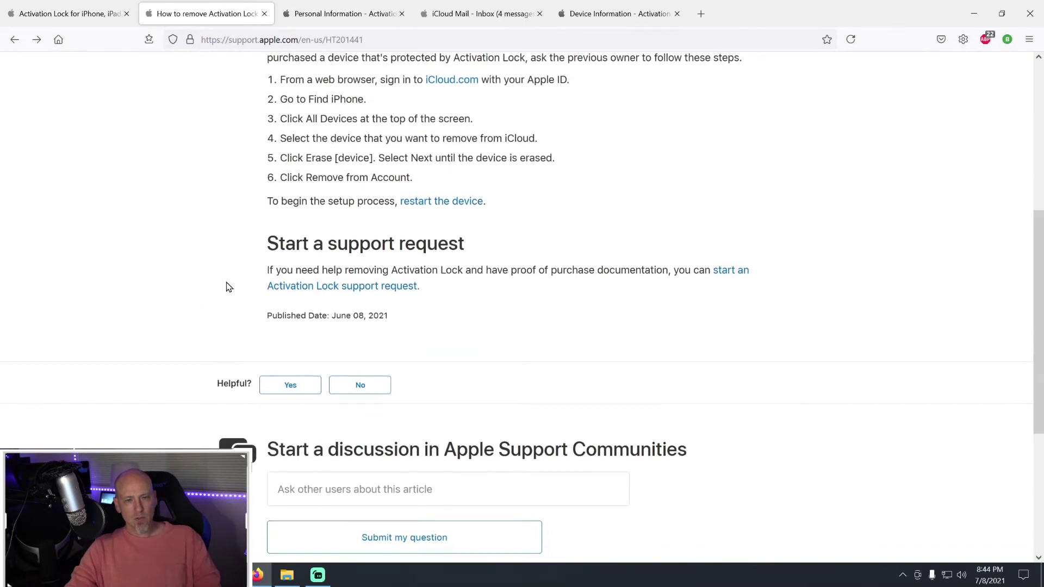
pyautogui.scroll(1, 226, 286)
pyautogui.scroll(4, 209, 280)
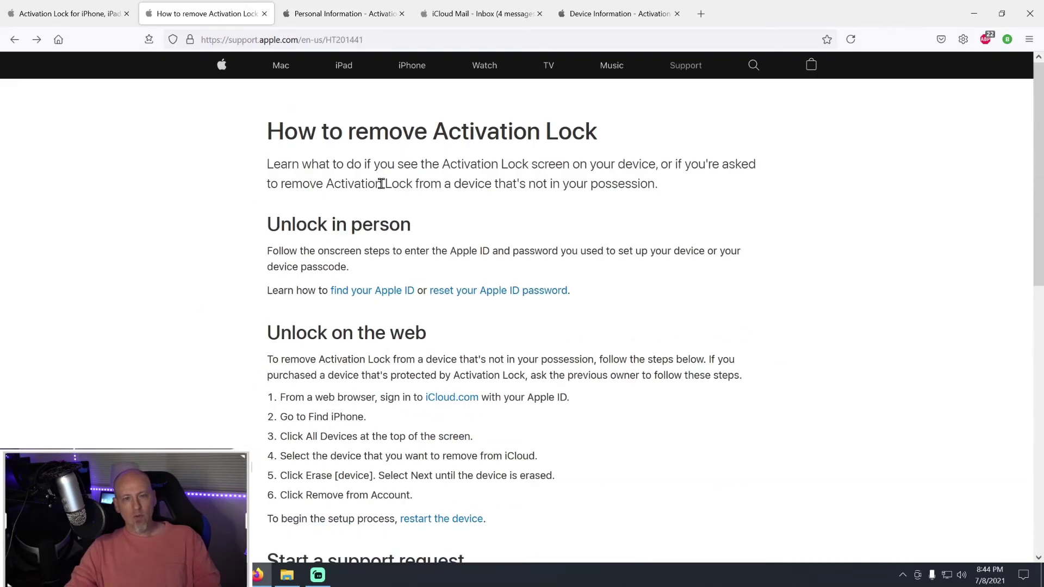
pyautogui.moveTo(283, 131); pyautogui.dragTo(597, 132)
pyautogui.scroll(-3, 558, 191)
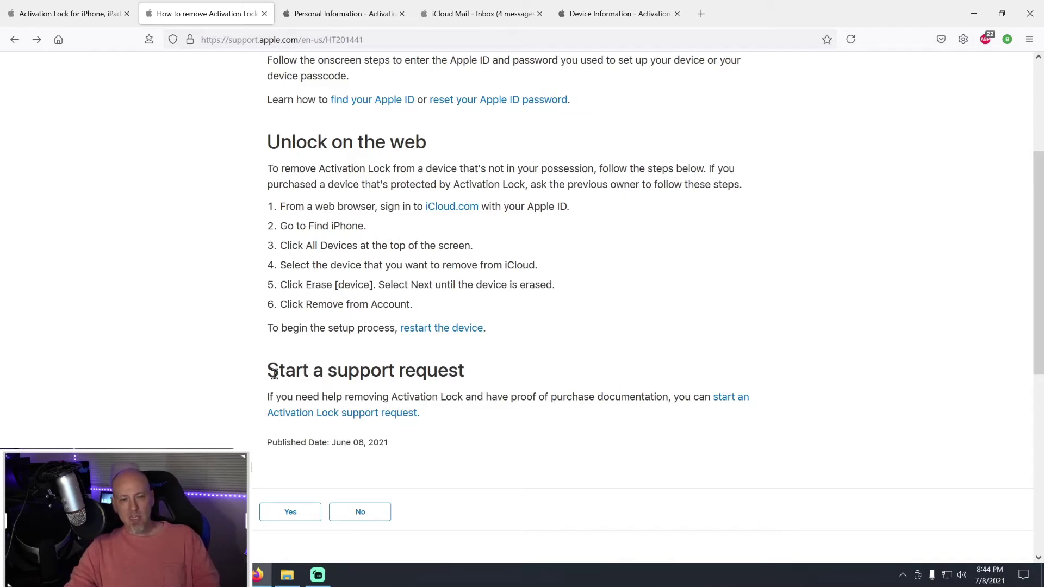
pyautogui.moveTo(262, 376); pyautogui.dragTo(476, 372)
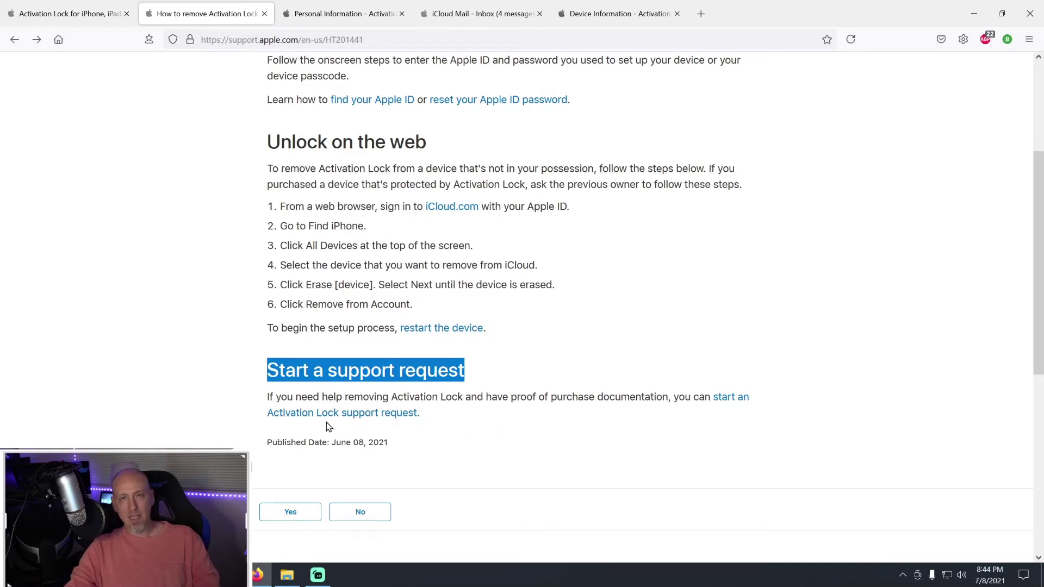
# Review the e-mail, serial number and image-character fields of the Activation Lock support request form, and request a new image code
pyautogui.click(329, 14)
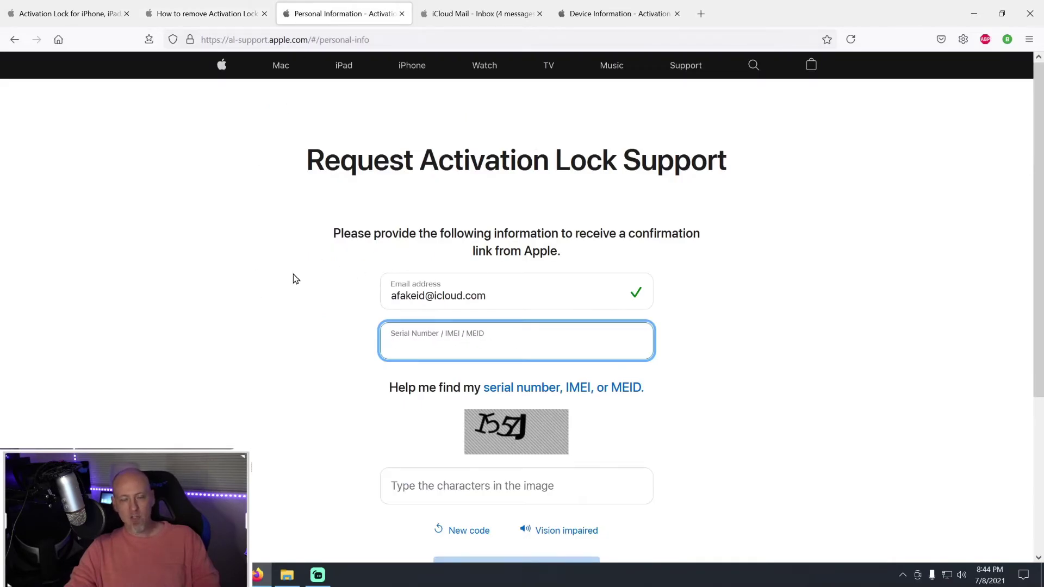
pyautogui.moveTo(304, 166); pyautogui.dragTo(826, 173)
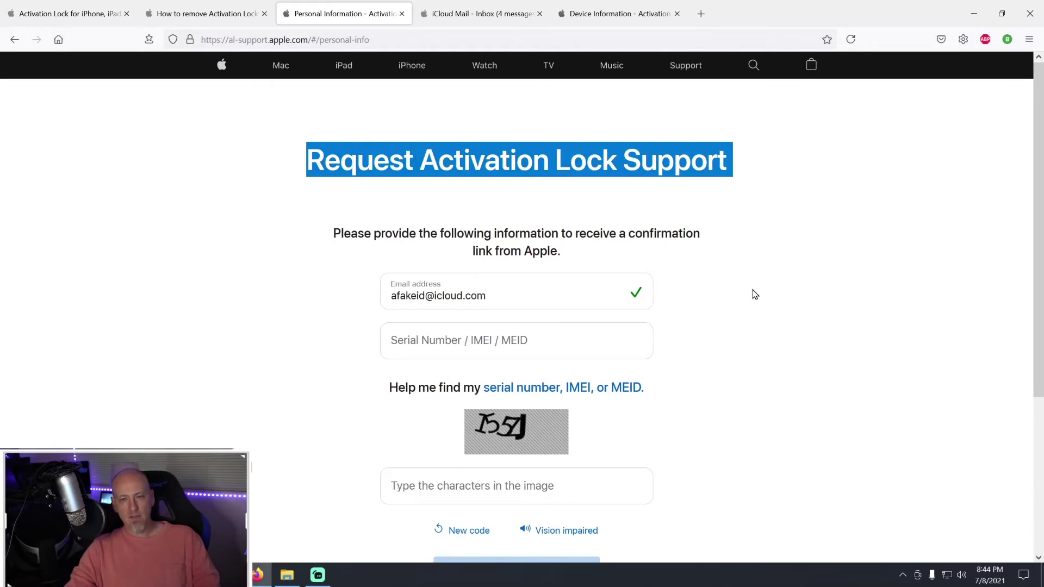
pyautogui.scroll(-1, 772, 293)
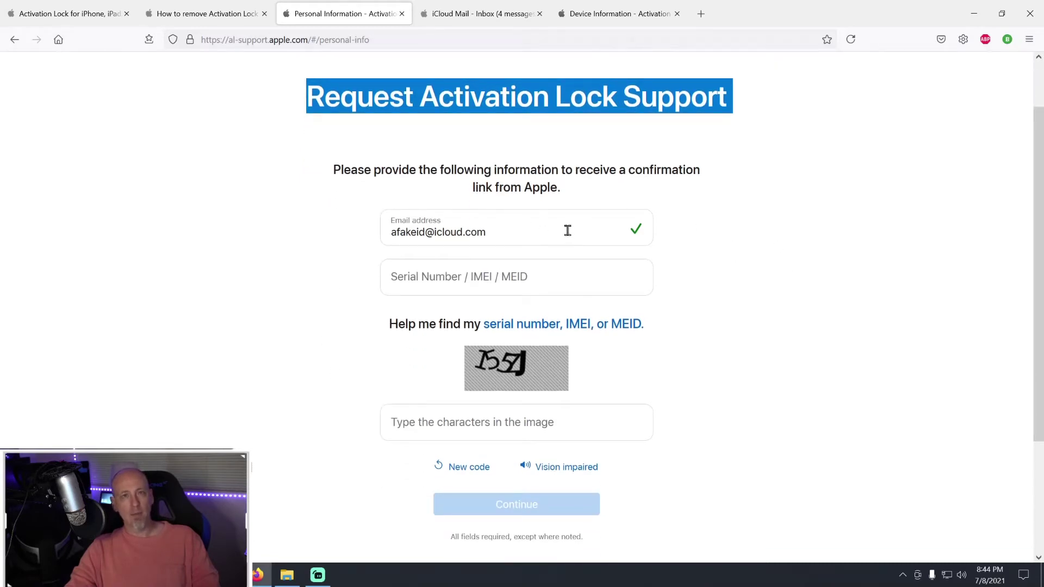
pyautogui.click(313, 257)
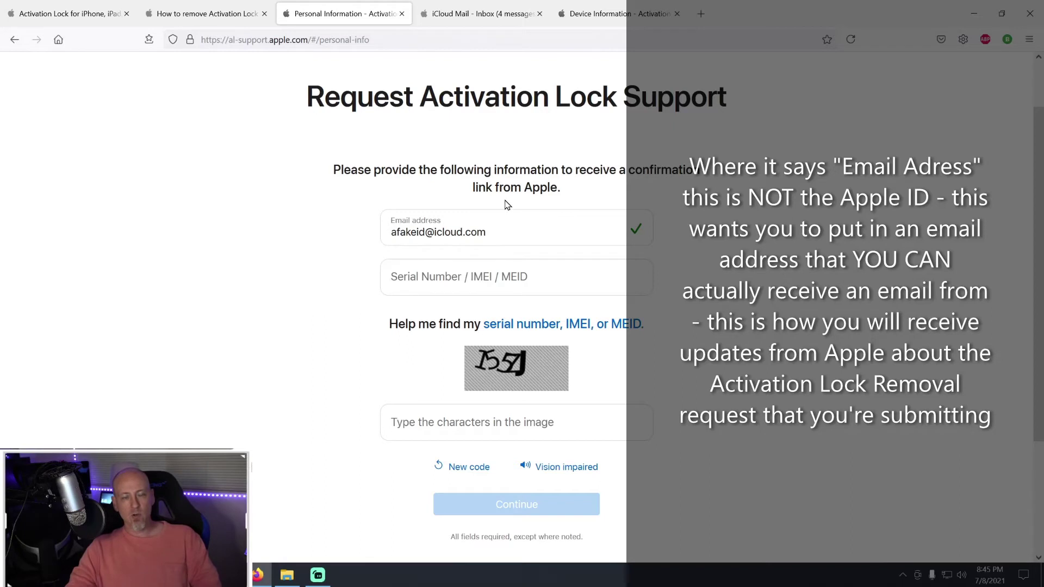
pyautogui.moveTo(514, 234); pyautogui.dragTo(330, 226)
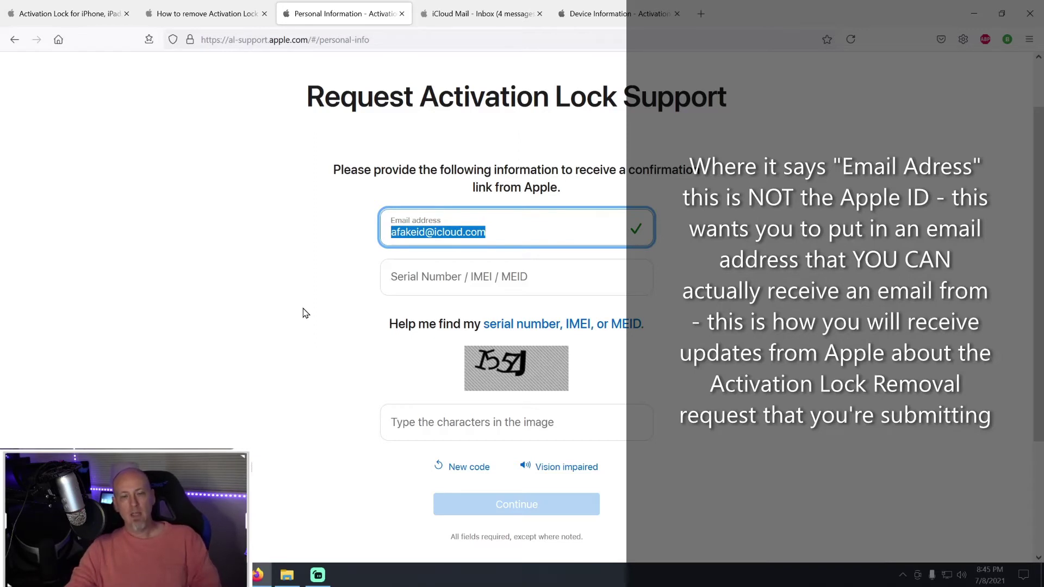
pyautogui.click(302, 313)
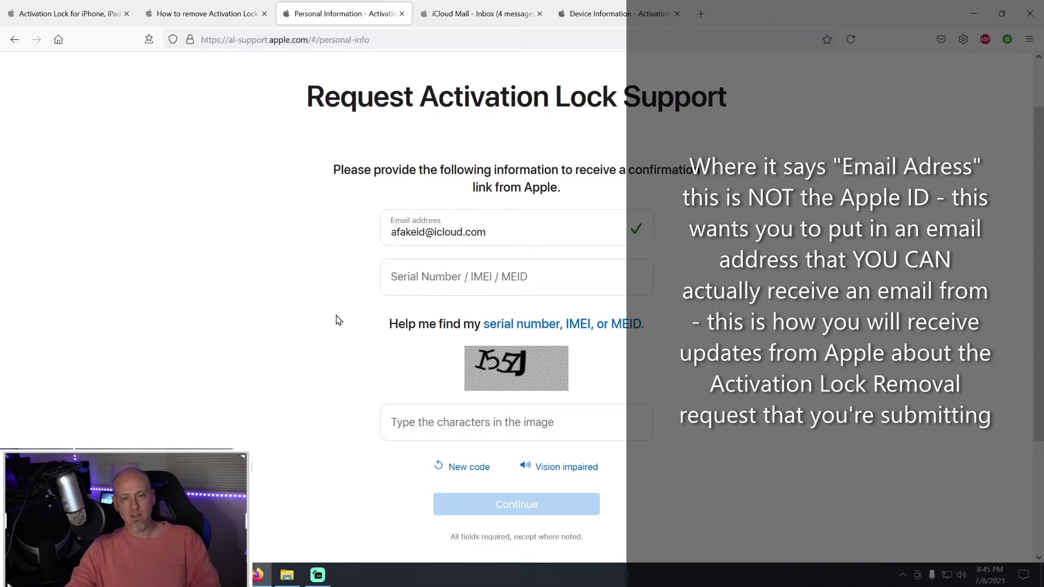
pyautogui.scroll(-1, 350, 269)
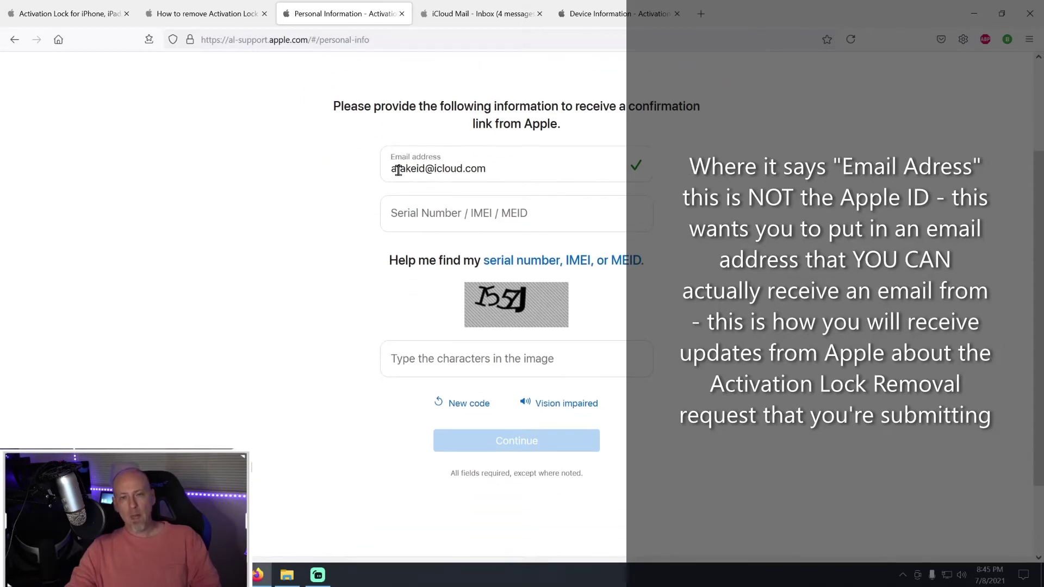
pyautogui.click(439, 220)
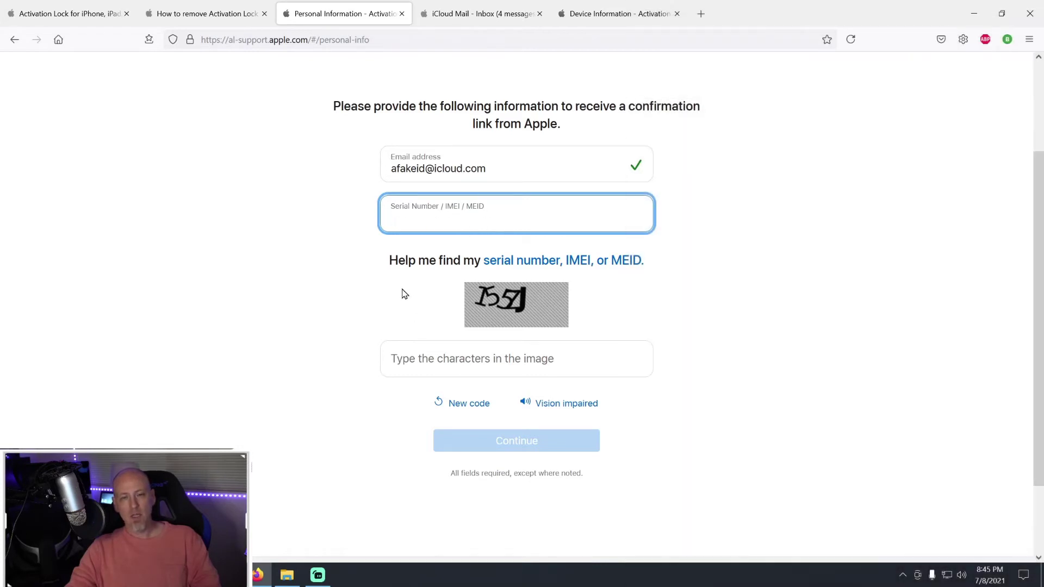
pyautogui.click(447, 360)
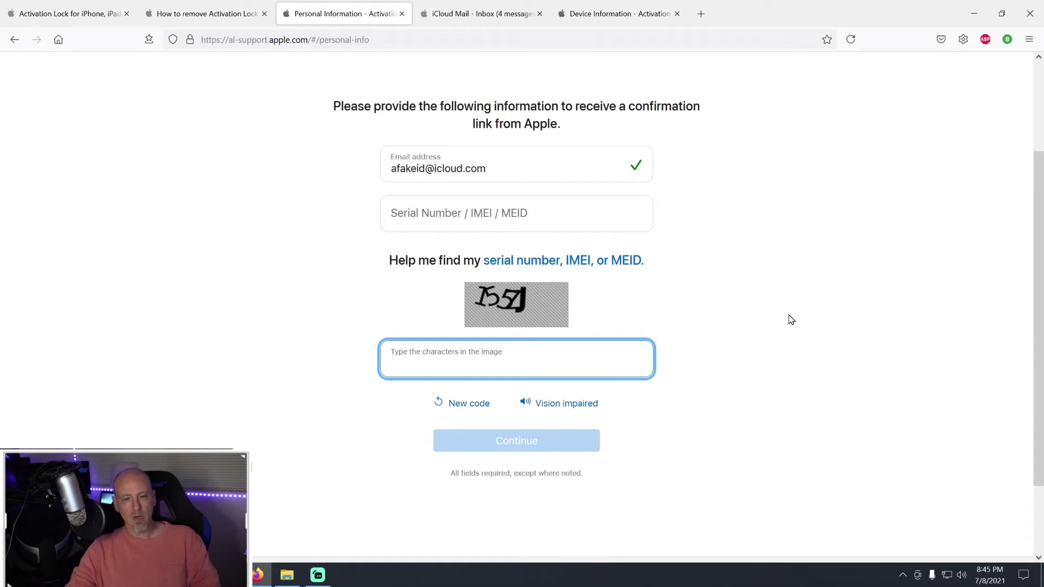
pyautogui.click(468, 405)
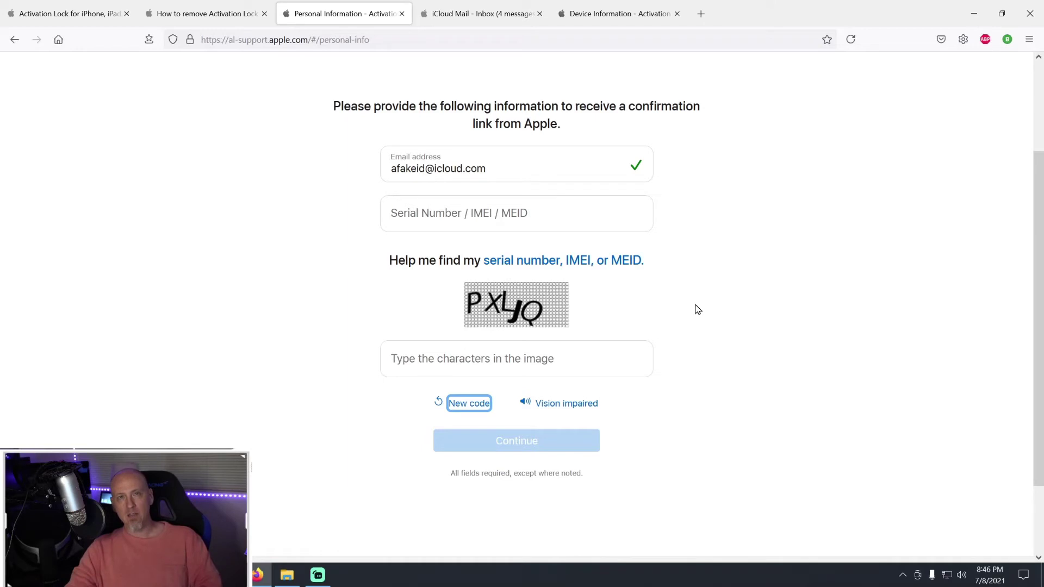
# View Apple Support's contact verification e-mail and confirm the iPhone SE (2nd generation) on the device information page to reach the contact form
pyautogui.click(460, 14)
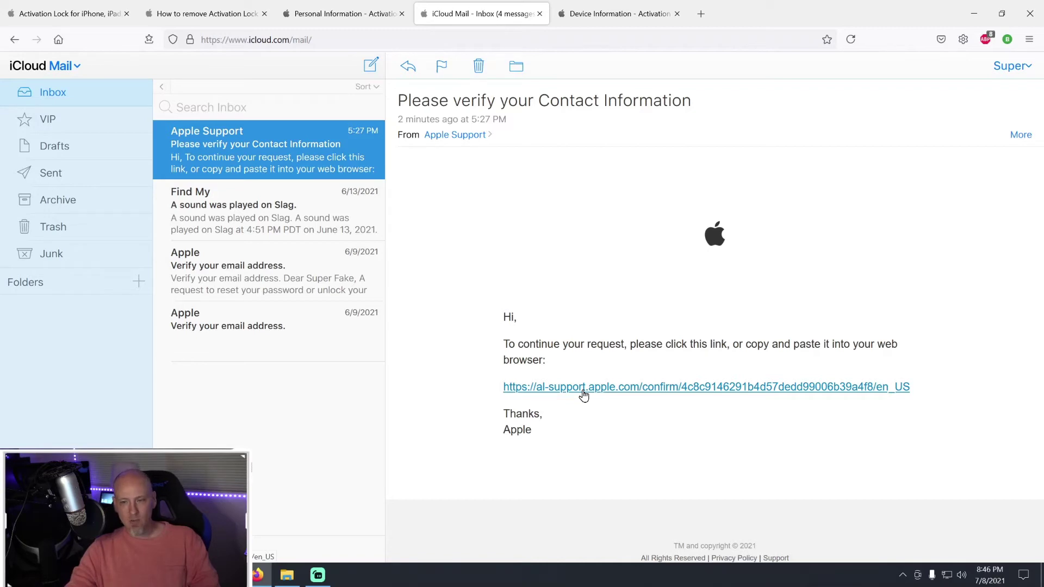
pyautogui.click(613, 10)
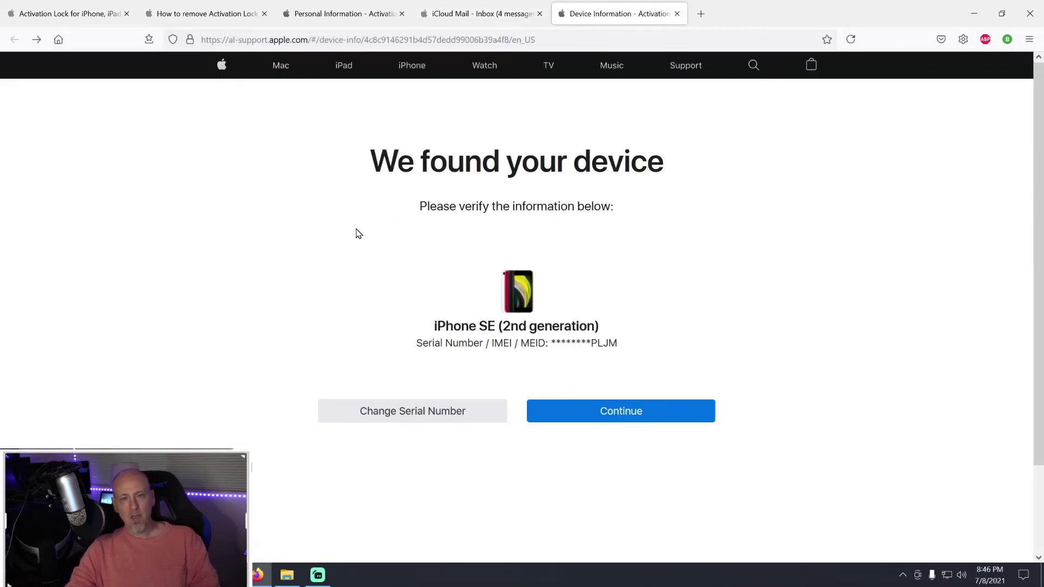
pyautogui.moveTo(368, 166); pyautogui.dragTo(681, 181)
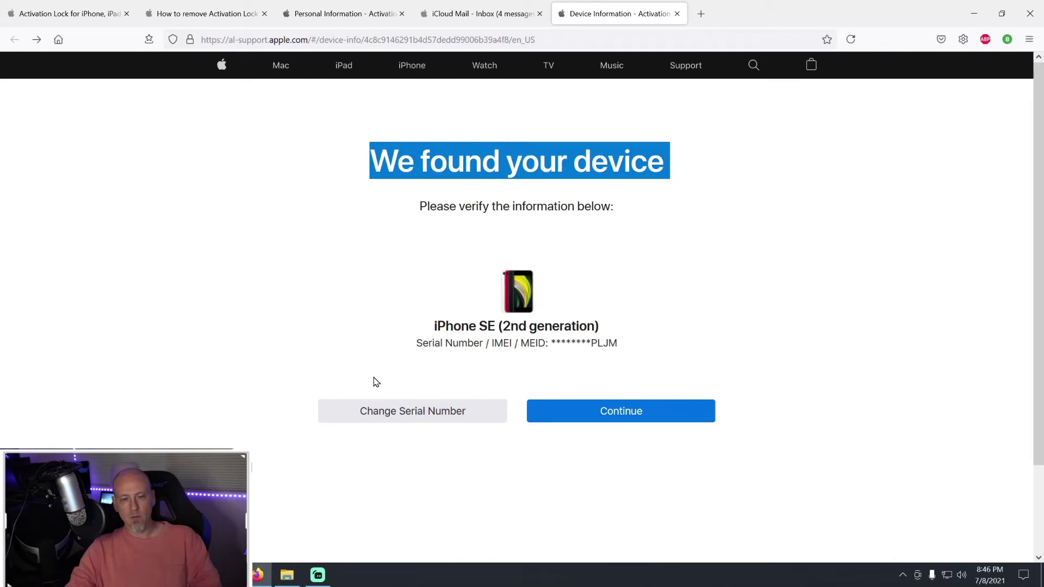
pyautogui.click(621, 419)
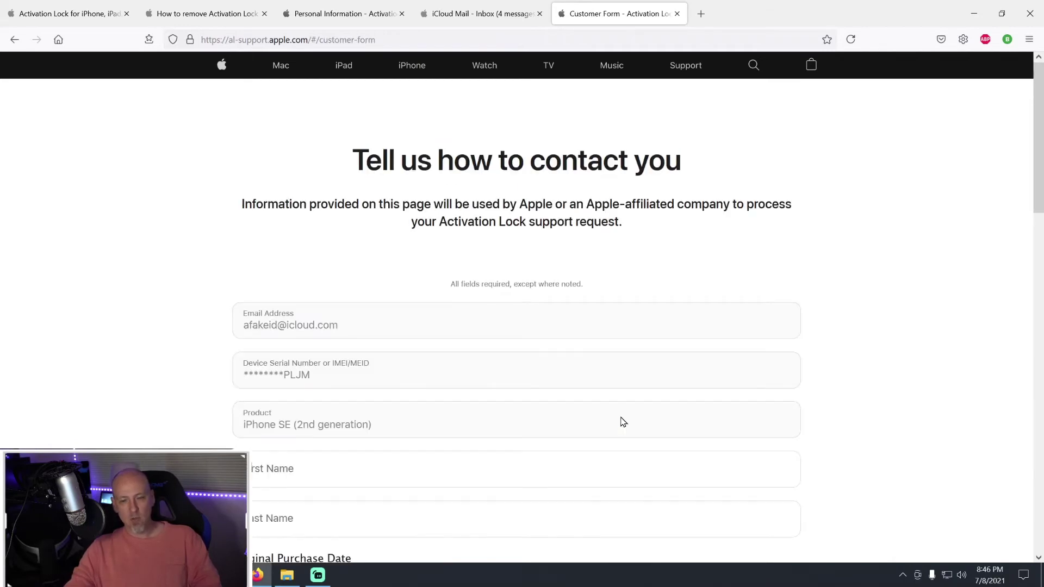
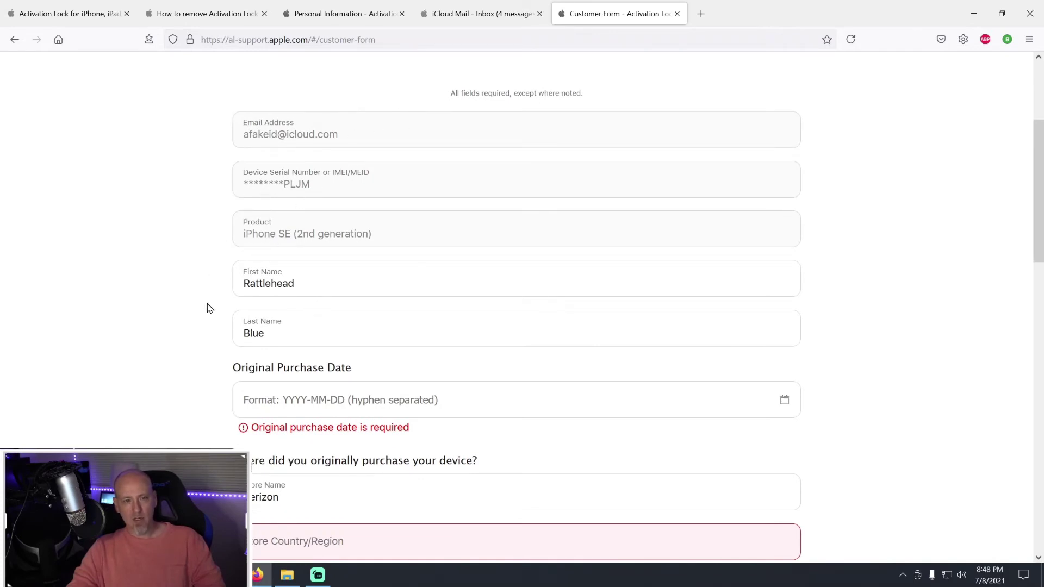
# Set the original purchase date on the customer form to 2021-01-12
pyautogui.scroll(-1, 207, 305)
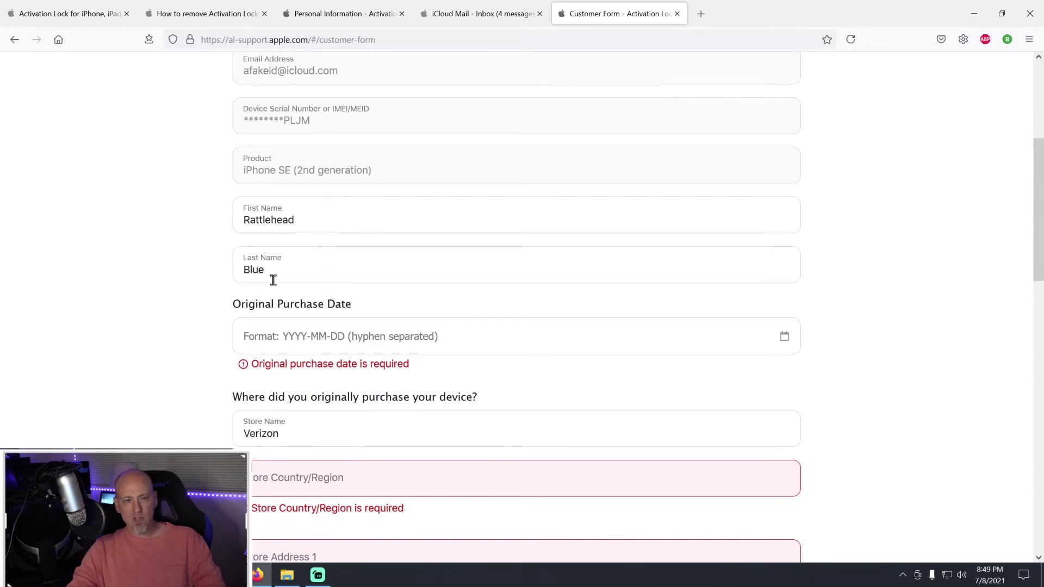
pyautogui.scroll(-2, 213, 304)
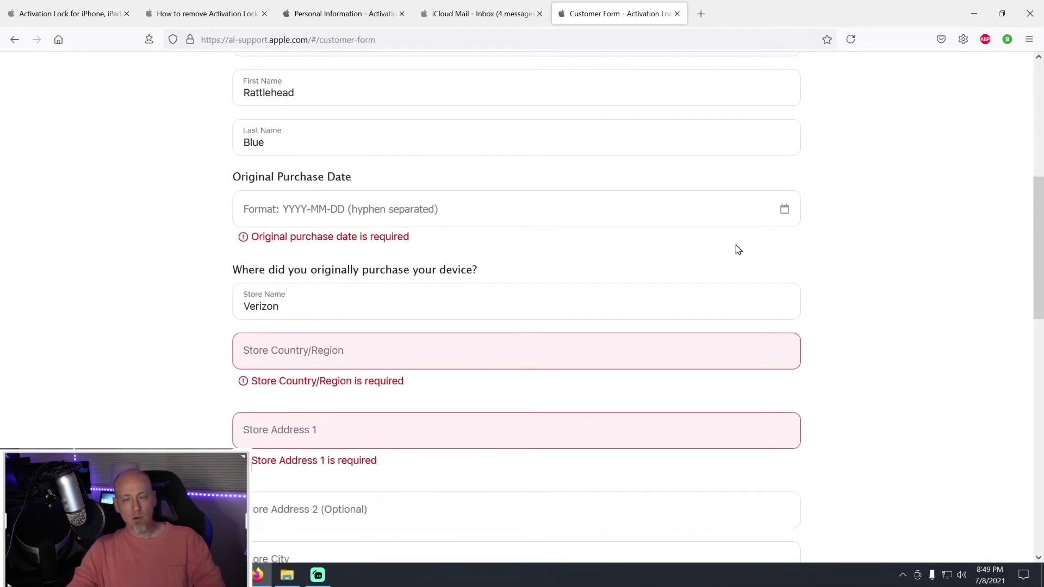
pyautogui.click(789, 215)
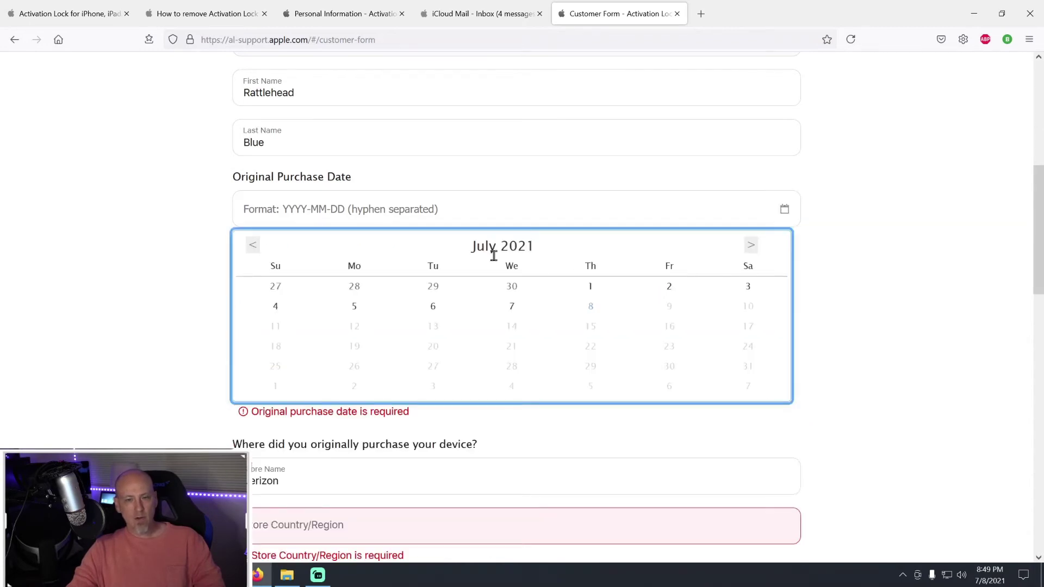
pyautogui.click(252, 245)
pyautogui.click(252, 245)
pyautogui.click(252, 245)
pyautogui.click(252, 245)
pyautogui.click(252, 245)
pyautogui.click(253, 245)
pyautogui.click(432, 327)
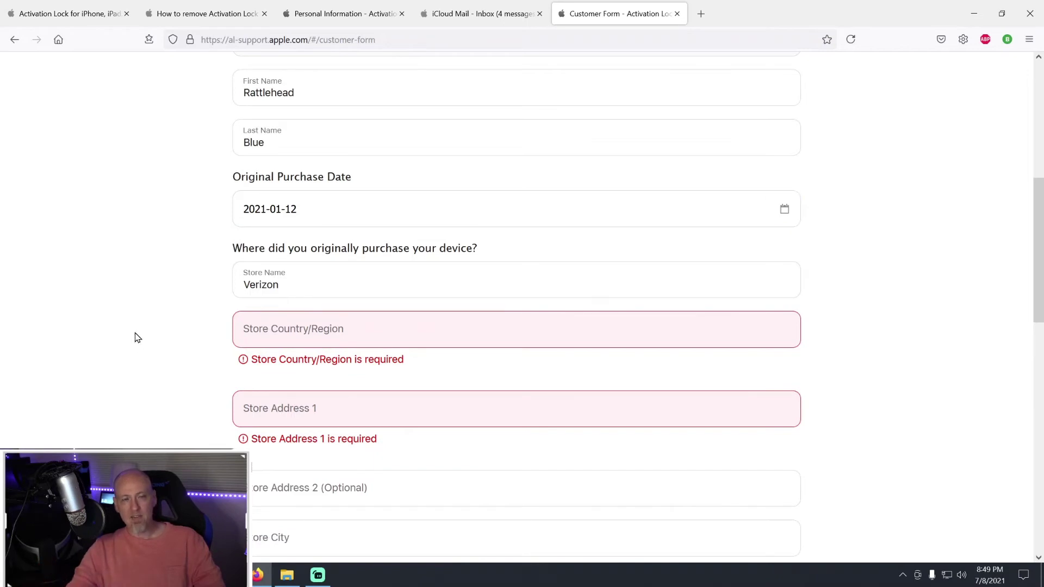
# Enter America as the store country/region and fill in the first line of the store's address
pyautogui.scroll(-1, 168, 347)
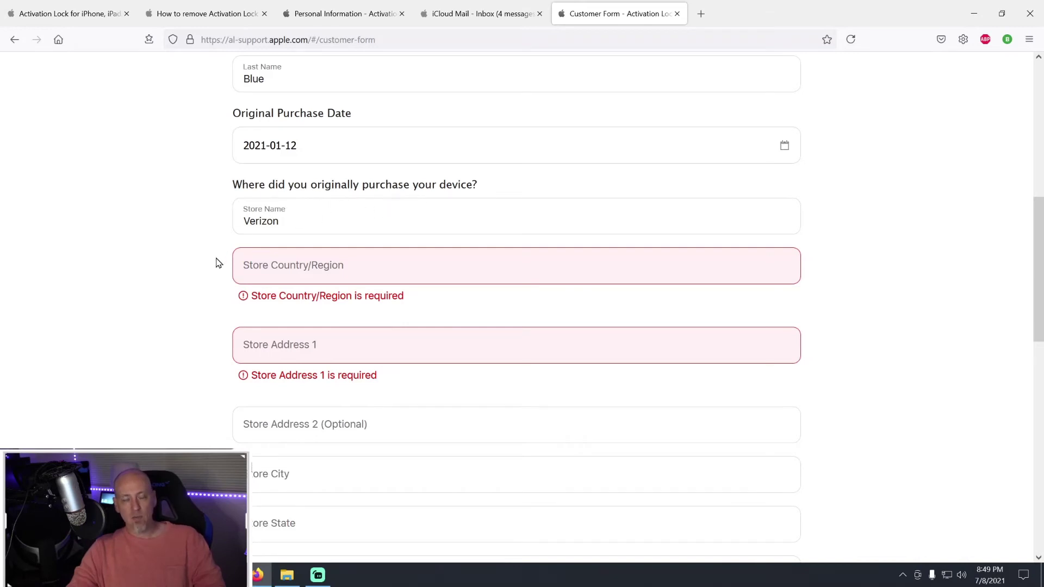
pyautogui.scroll(-1, 222, 268)
pyautogui.scroll(-1, 222, 268)
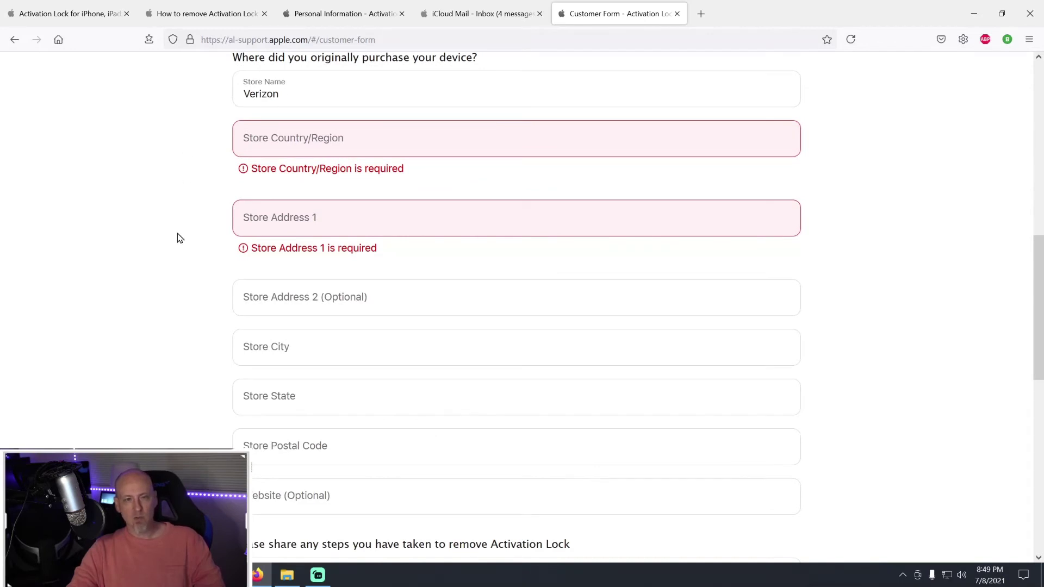
pyautogui.click(361, 129)
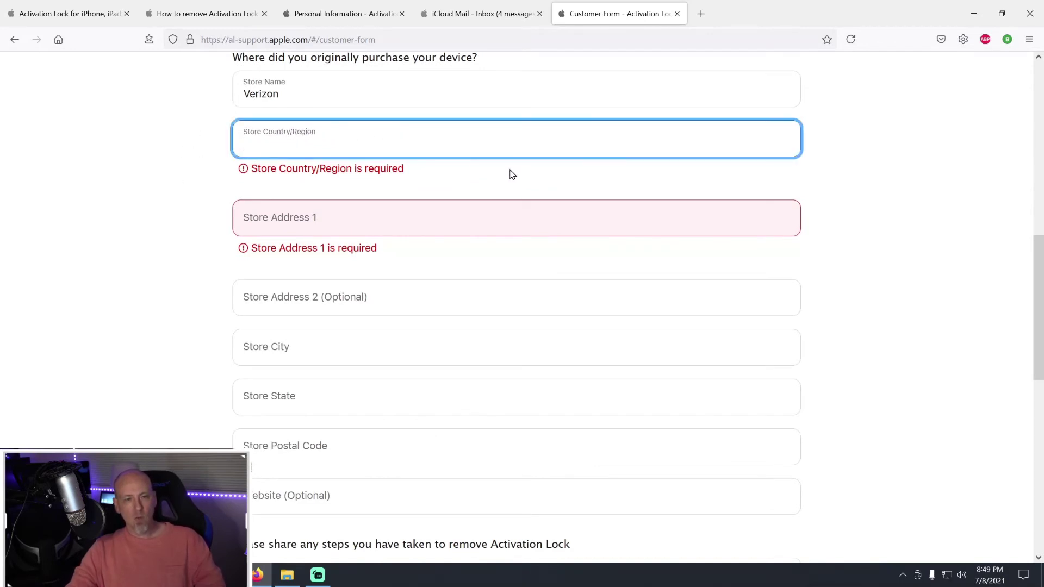
pyautogui.write('Aus')
pyautogui.press('BackSpace')
pyautogui.press('BackSpace')
pyautogui.write('merica')
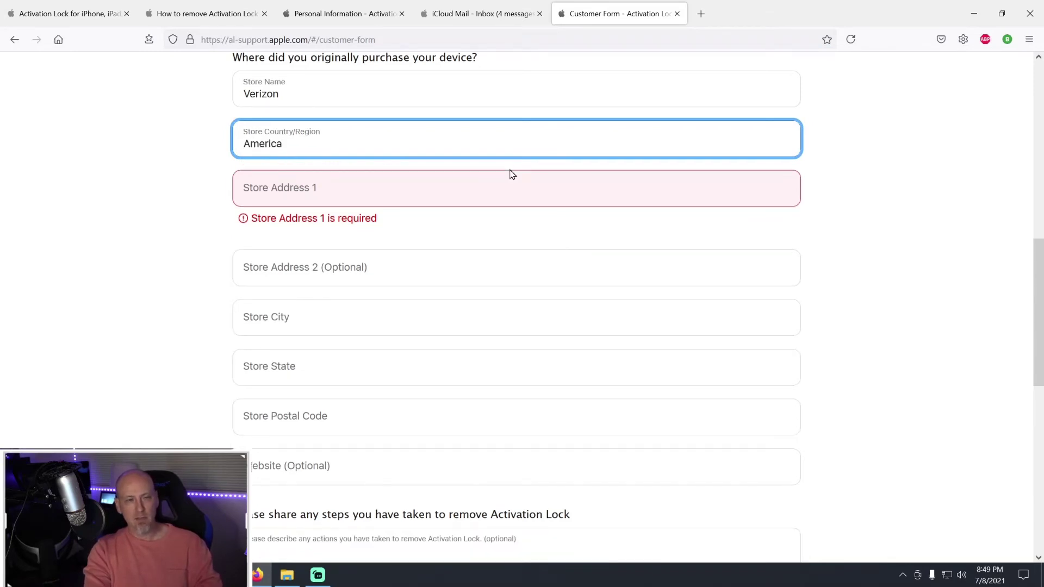
pyautogui.click(512, 174)
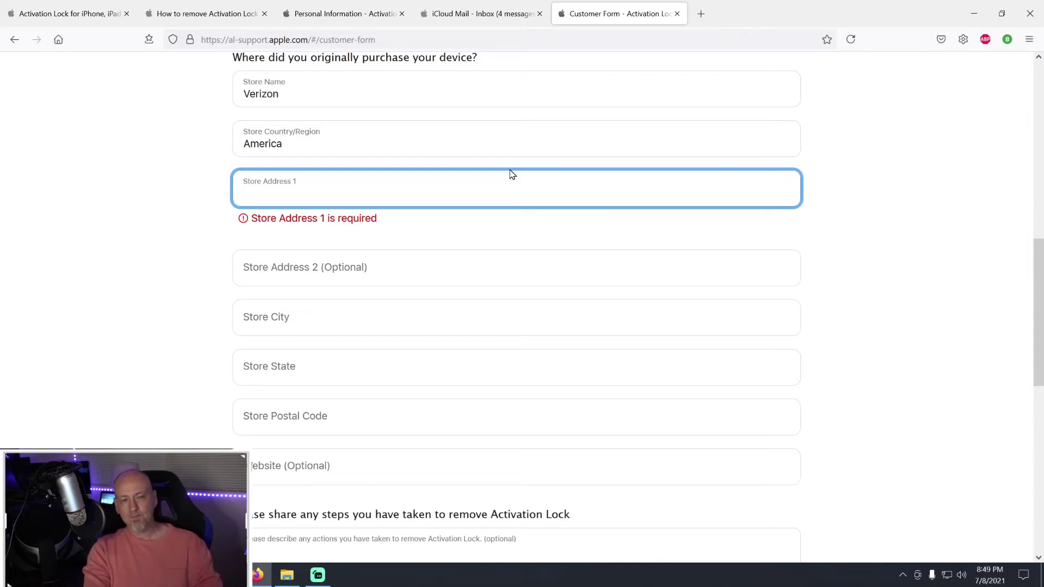
pyautogui.write('2023 E St.')
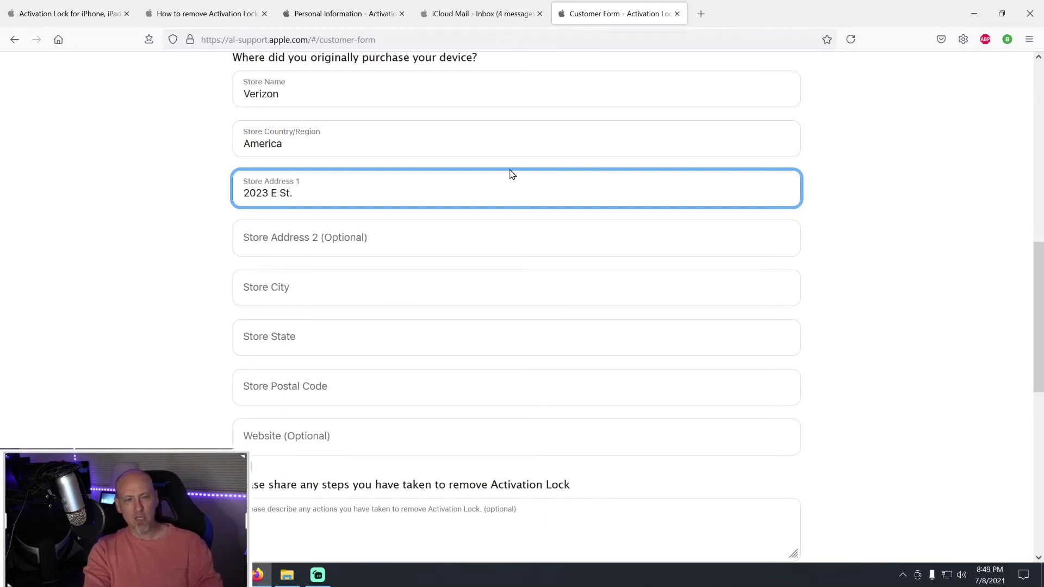
# Skip the optional second address line, enter Utah as the store state, and fill in the store's postal code
pyautogui.press('Tab')
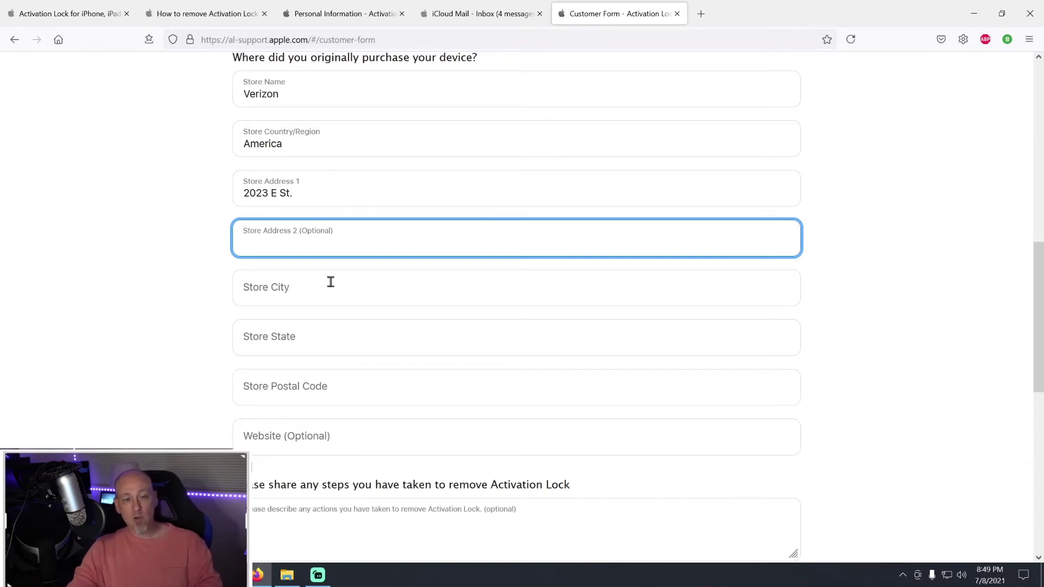
pyautogui.scroll(-1, 328, 229)
pyautogui.click(342, 235)
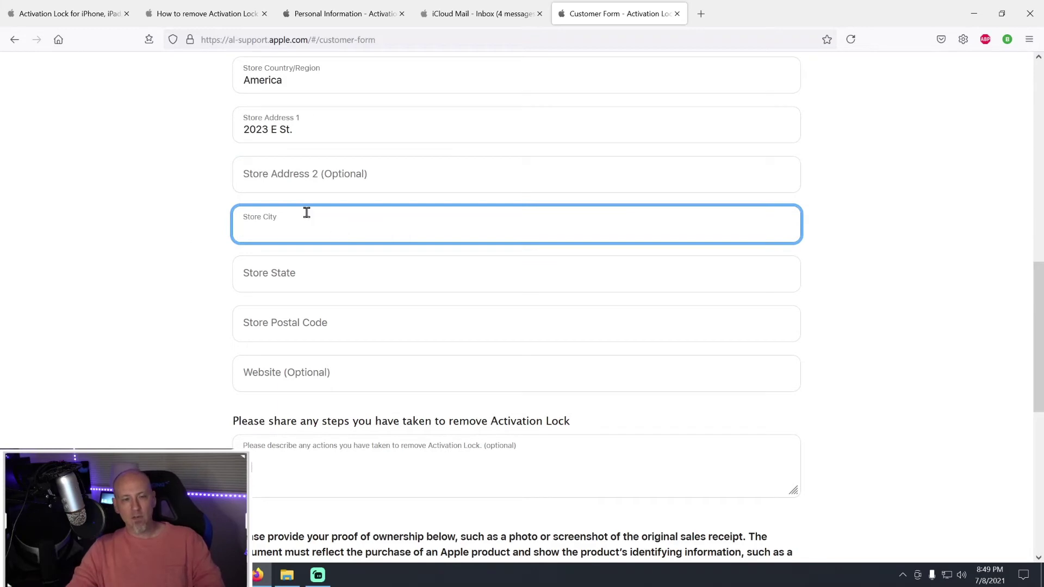
pyautogui.click(328, 273)
pyautogui.write('Utah')
pyautogui.press('Tab')
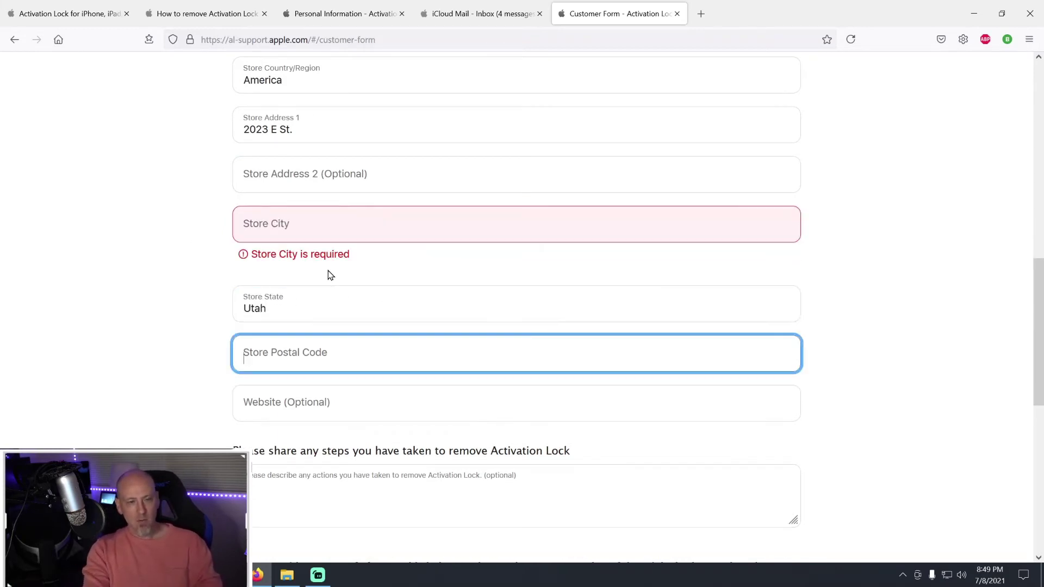
pyautogui.write('385838')
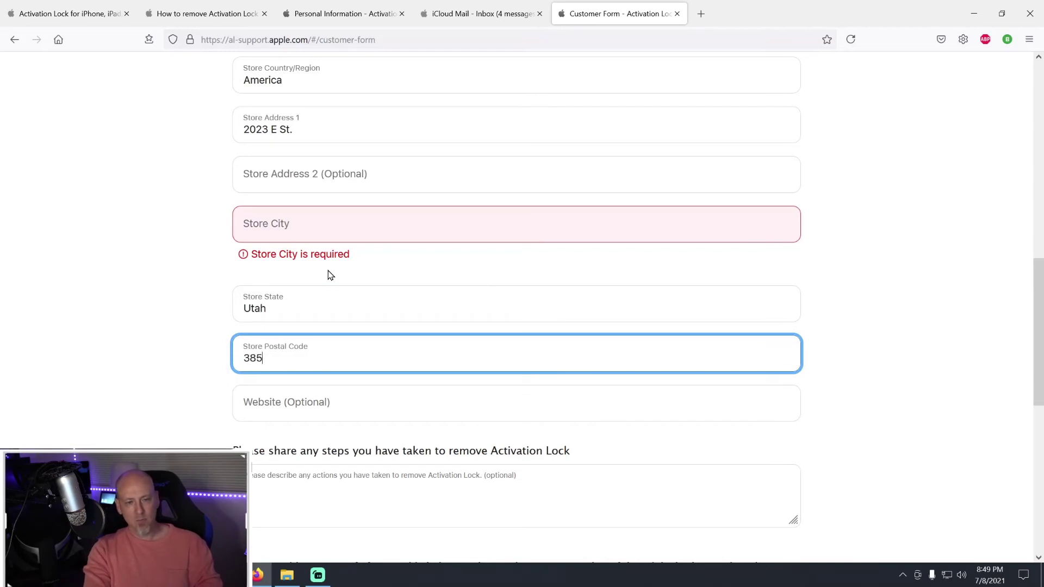
pyautogui.press('Tab')
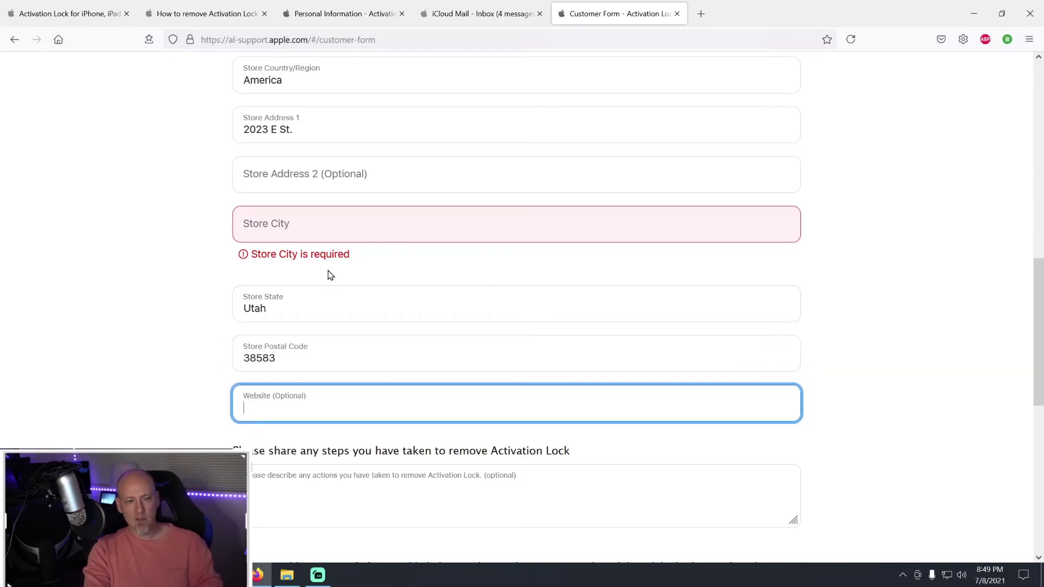
# Enter Salt Lake City in the required store city field
pyautogui.click(319, 221)
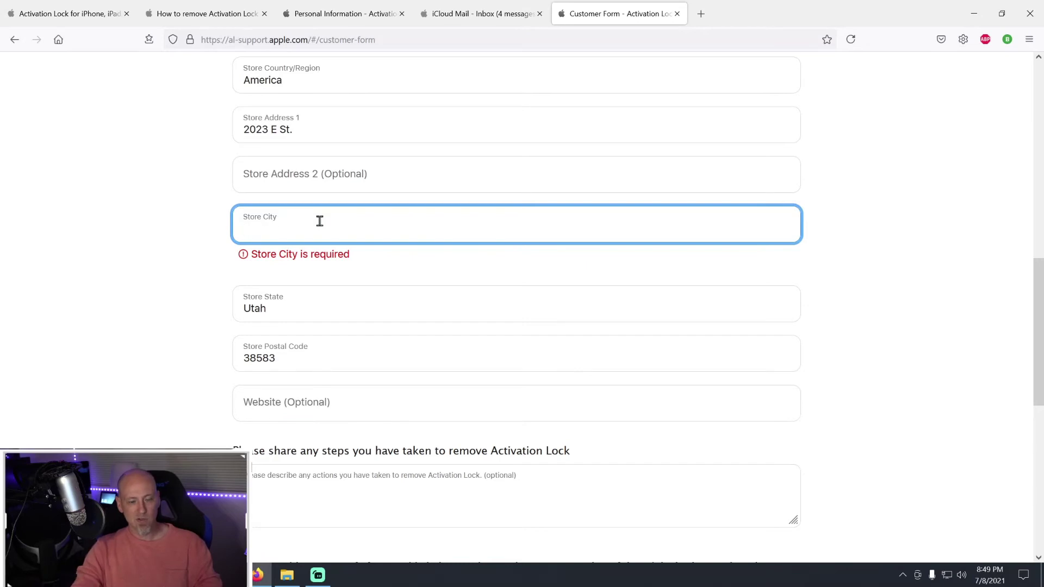
pyautogui.write('Sal ')
pyautogui.write(' Lak')
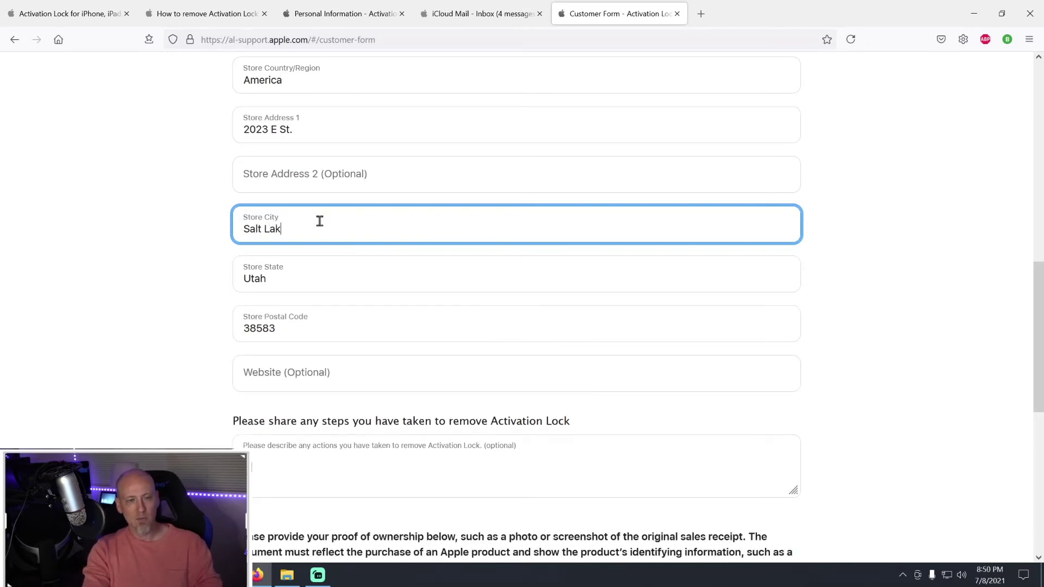
pyautogui.write('e City')
pyautogui.click(176, 273)
# Enter verizon.com as the store's website
pyautogui.scroll(-2, 179, 273)
pyautogui.scroll(-3, 179, 272)
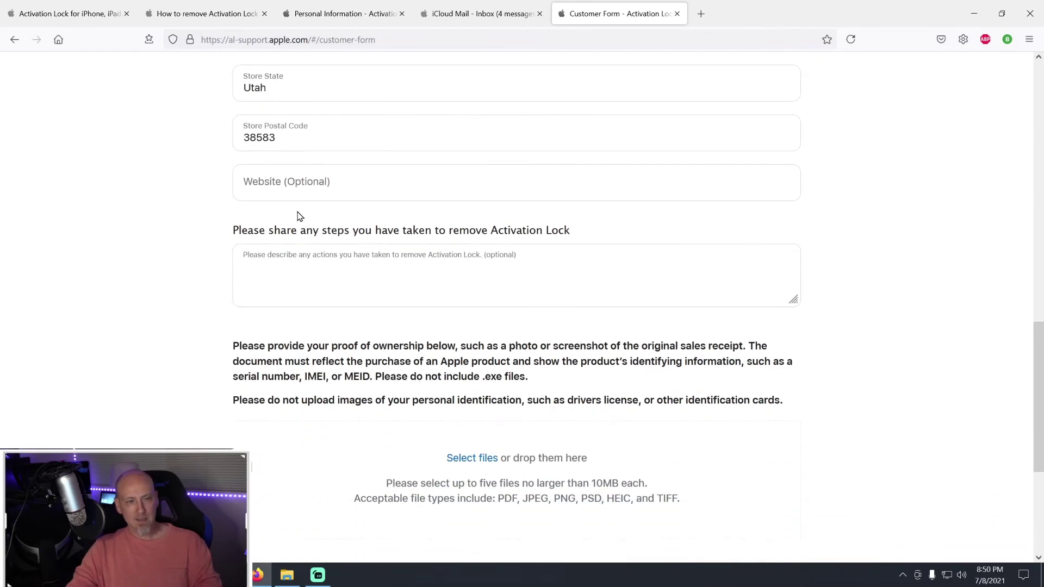
pyautogui.click(391, 183)
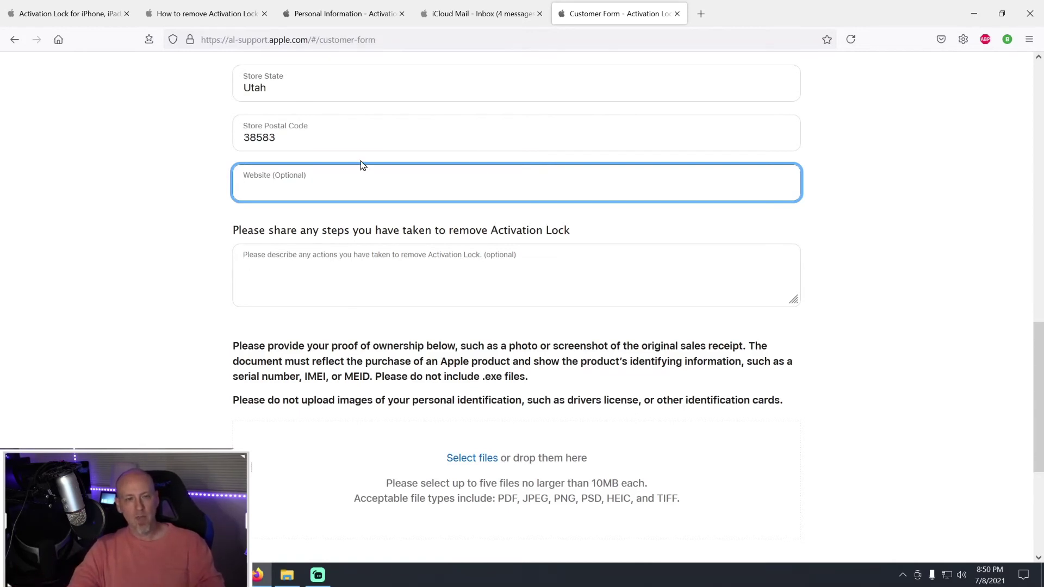
pyautogui.write('veri')
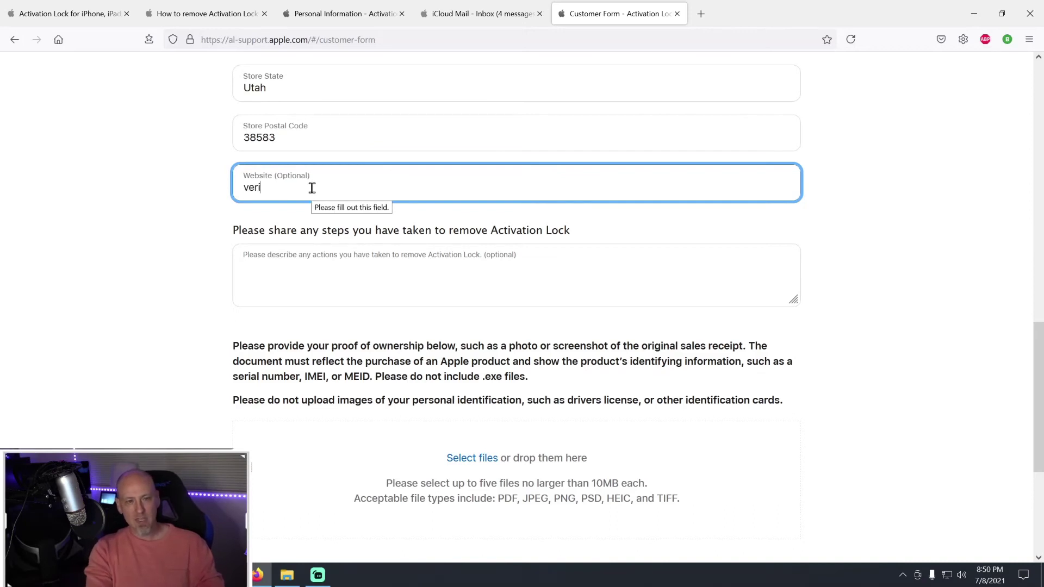
pyautogui.write('zon.com')
pyautogui.click(177, 298)
# Describe the steps taken to remove Activation Lock as "*tried to use the Find My website but unable to.... don't have access to the password"
pyautogui.scroll(-1, 207, 294)
pyautogui.click(363, 221)
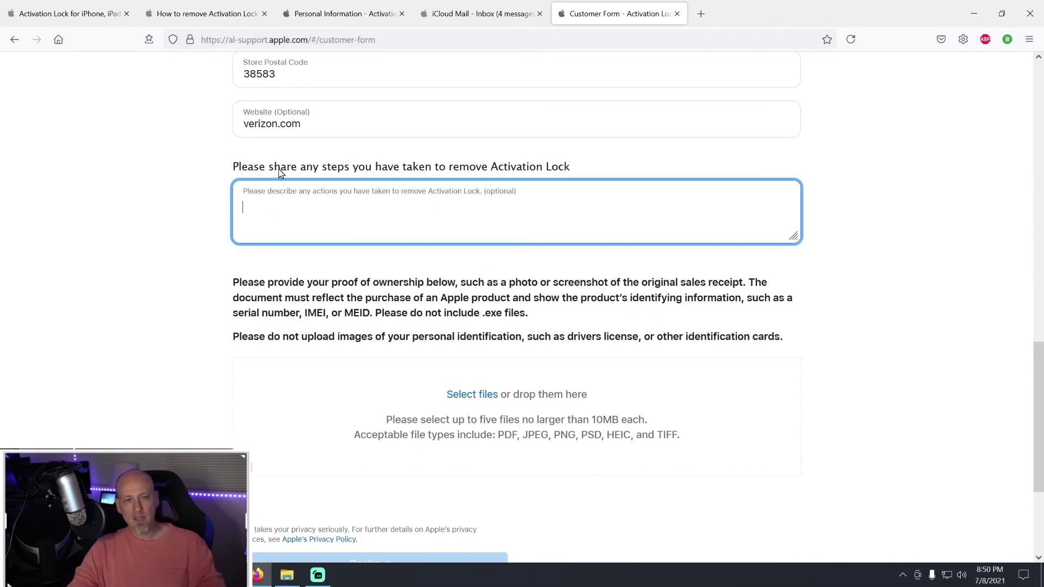
pyautogui.write('*')
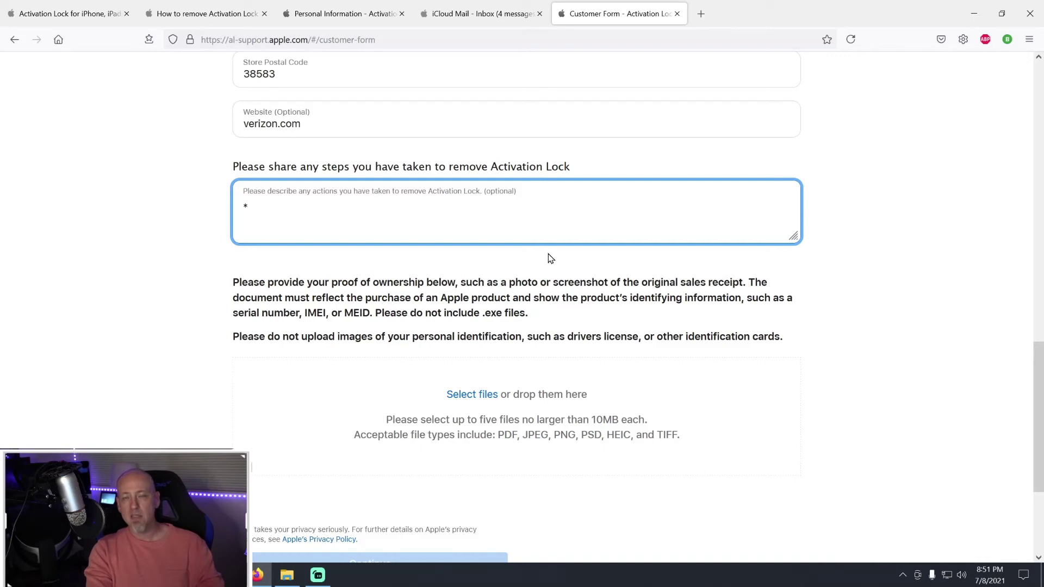
pyautogui.write('tried to use ')
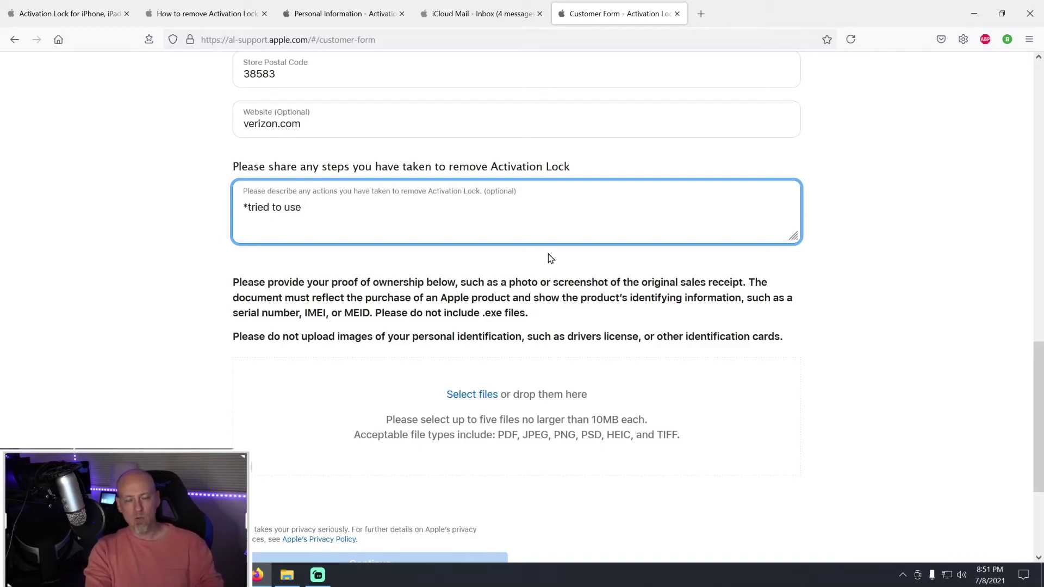
pyautogui.write('the Find My website but unable to....')
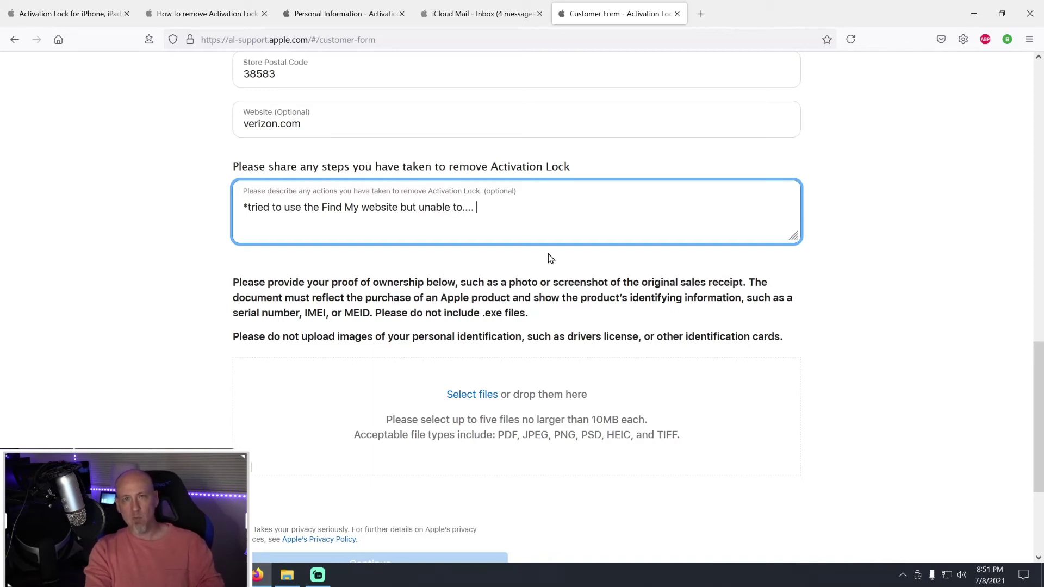
pyautogui.write(" don't have acce")
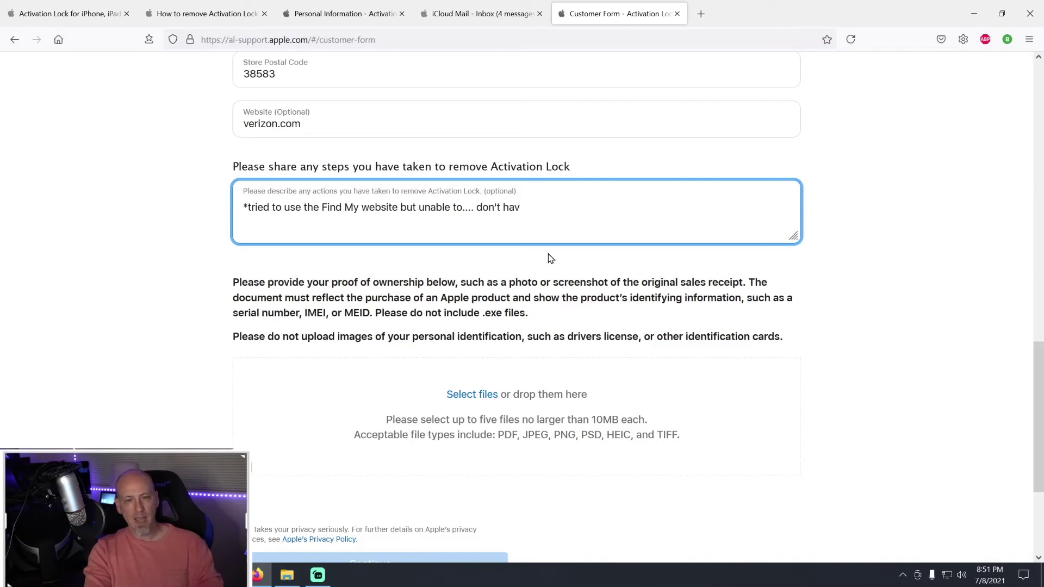
pyautogui.write('ss to the password')
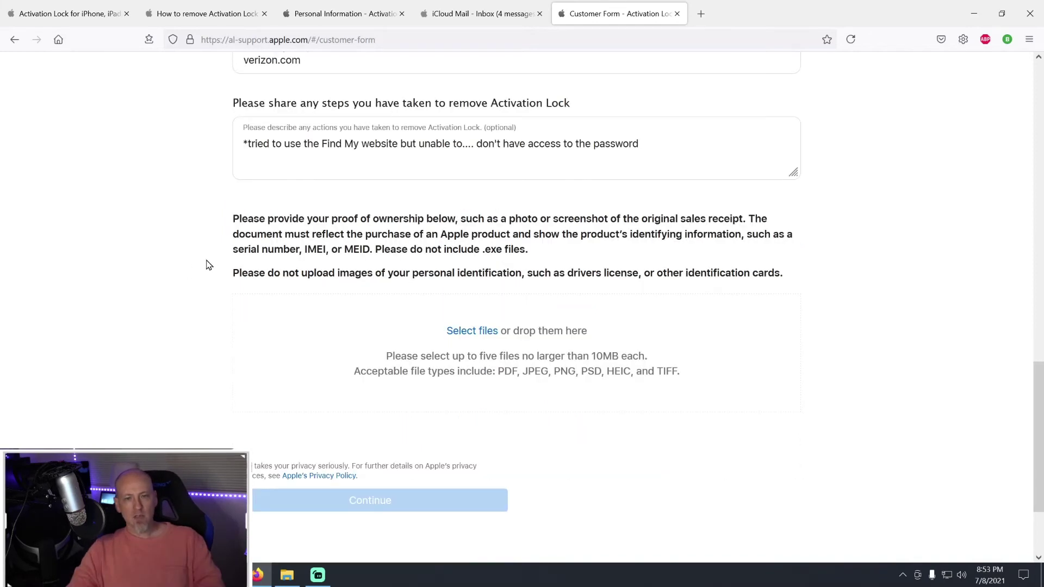
# Review the proof-of-ownership upload instructions, including the receipt and the product's identifying information it must show
pyautogui.scroll(-2, 210, 263)
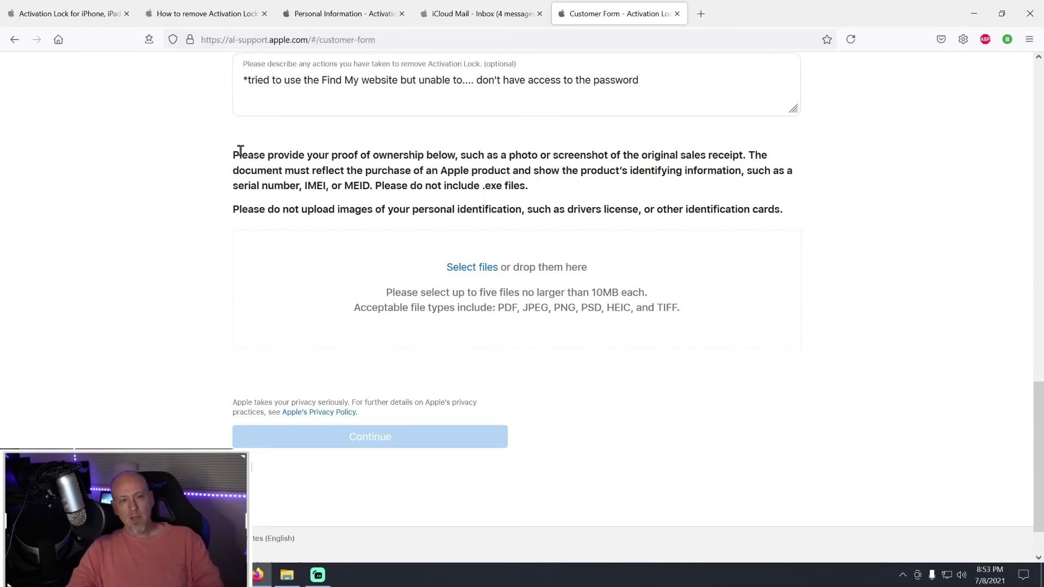
pyautogui.moveTo(239, 152); pyautogui.dragTo(742, 155)
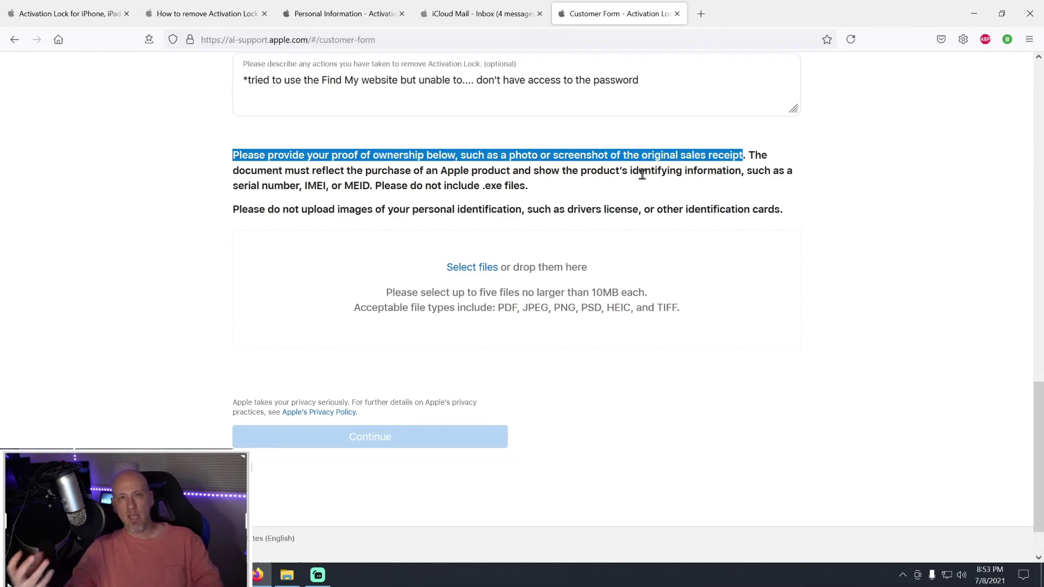
pyautogui.click(591, 164)
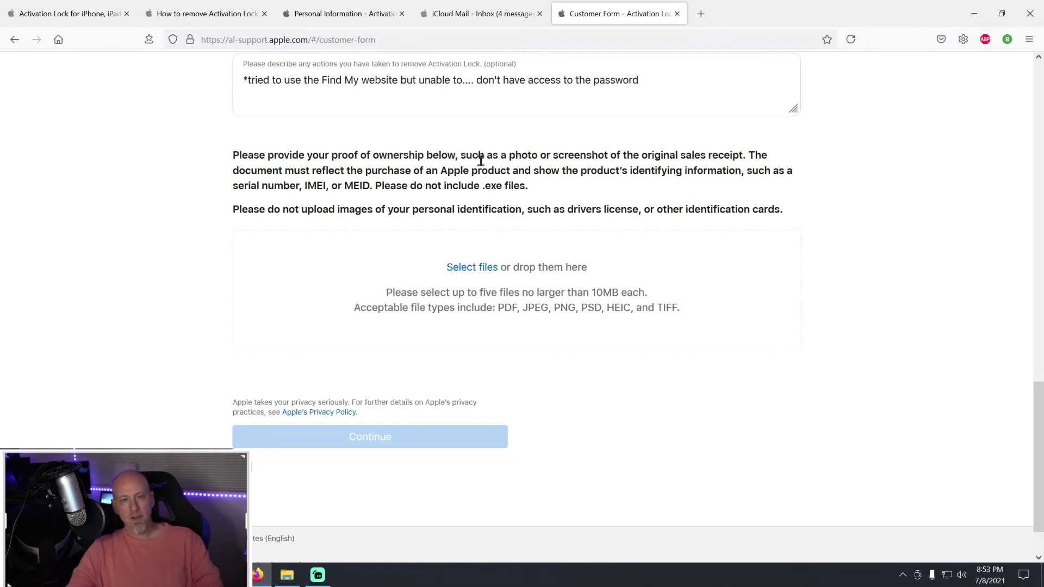
pyautogui.moveTo(240, 164); pyautogui.dragTo(618, 182)
pyautogui.moveTo(684, 185); pyautogui.dragTo(746, 173)
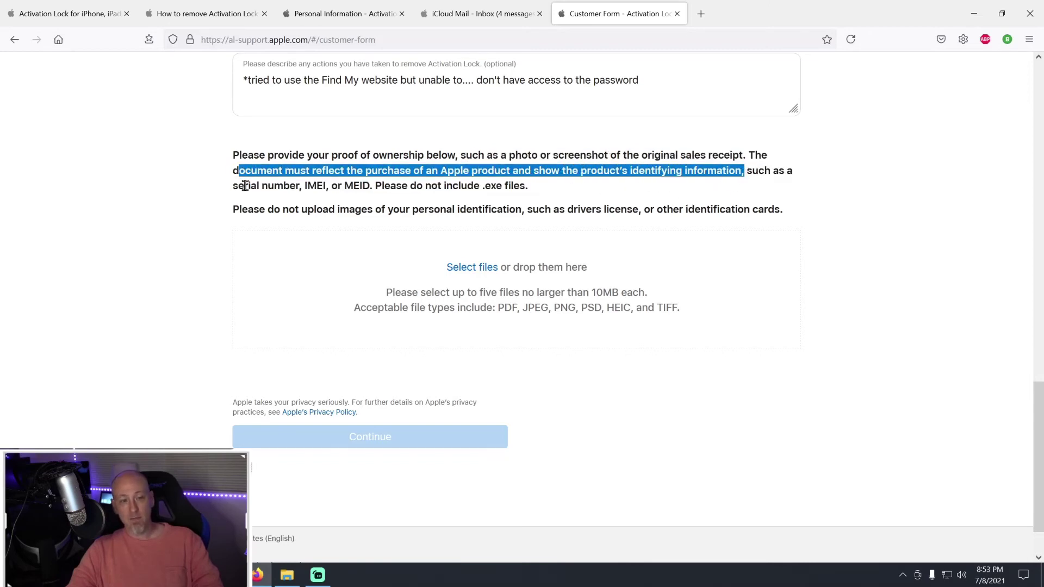
pyautogui.moveTo(234, 188); pyautogui.dragTo(371, 187)
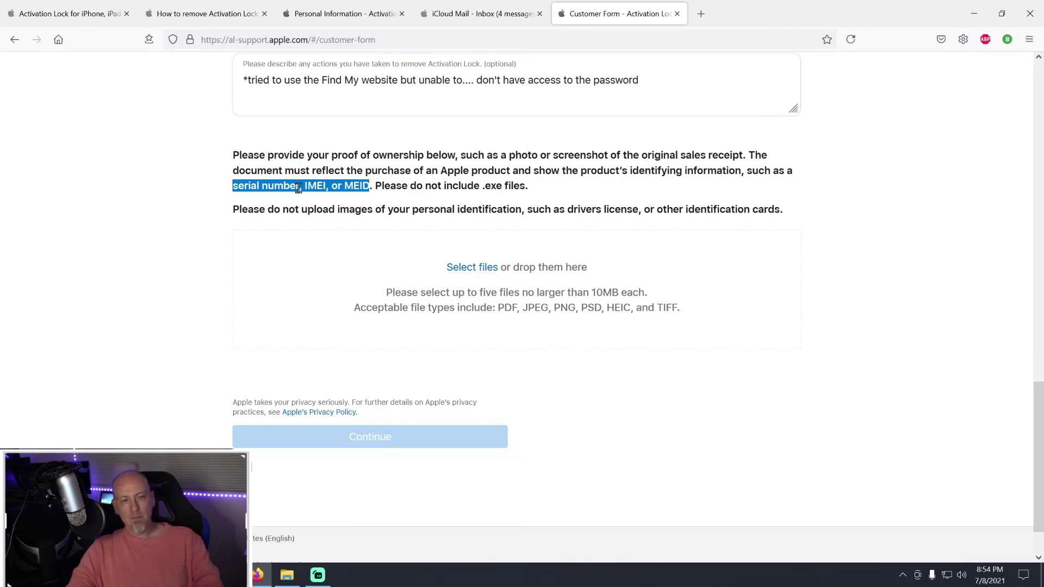
pyautogui.click(338, 188)
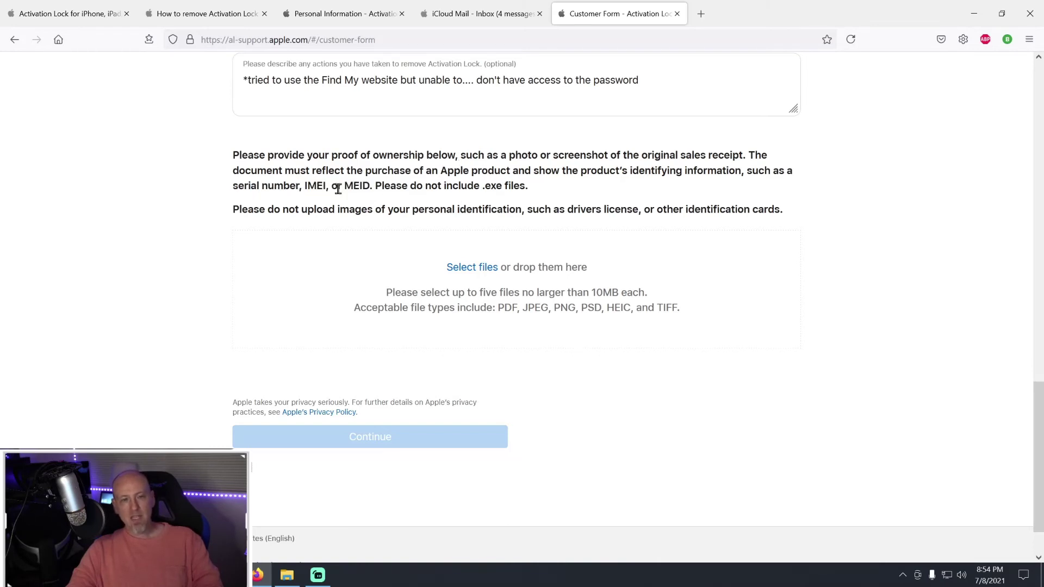
pyautogui.tripleClick(368, 187)
pyautogui.click(346, 187)
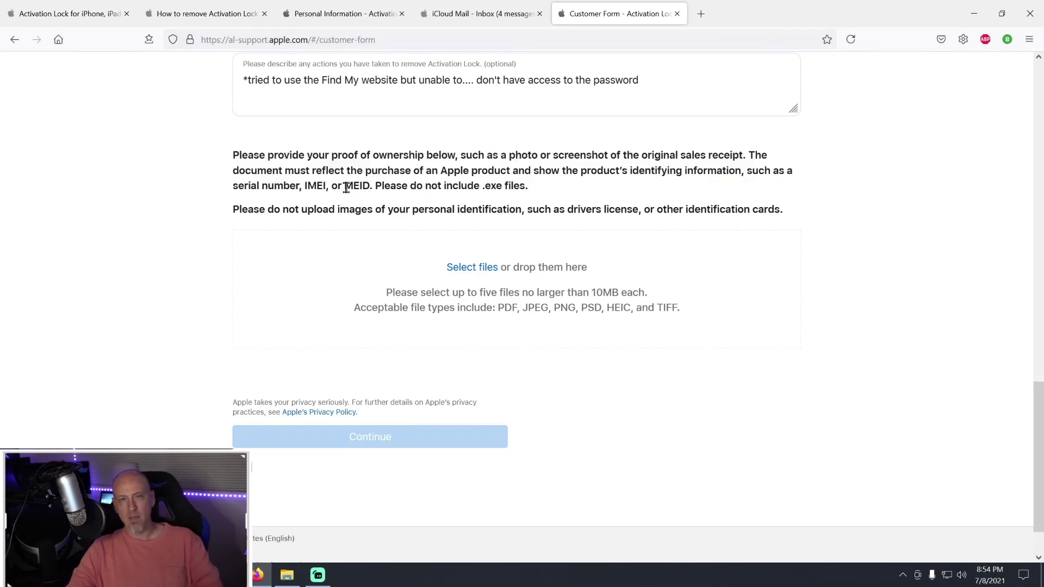